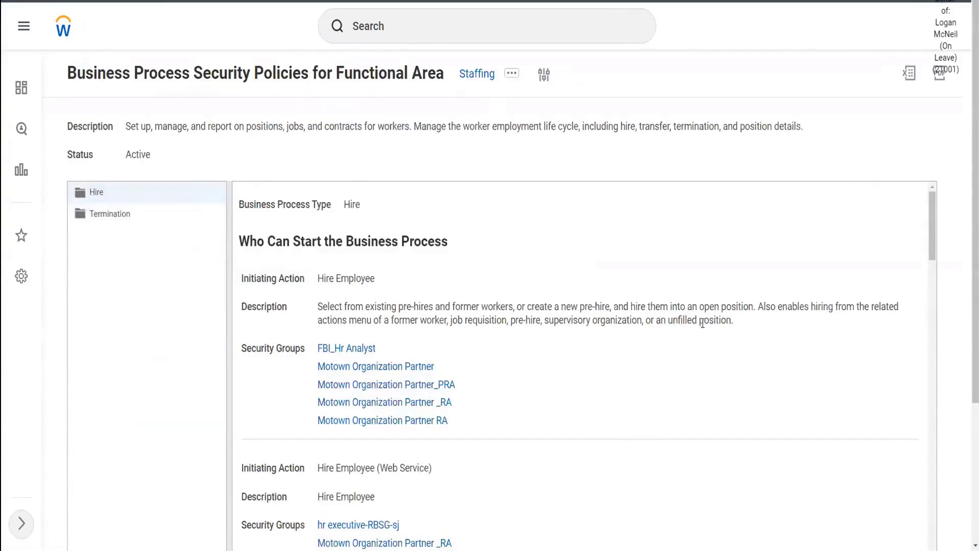
Examine who can start the Hire business process through the first Hire Employee and Hire Employee (Web Service) actions and their security groups.
scroll(968, 261, down, 1)
scroll(967, 261, down, 3)
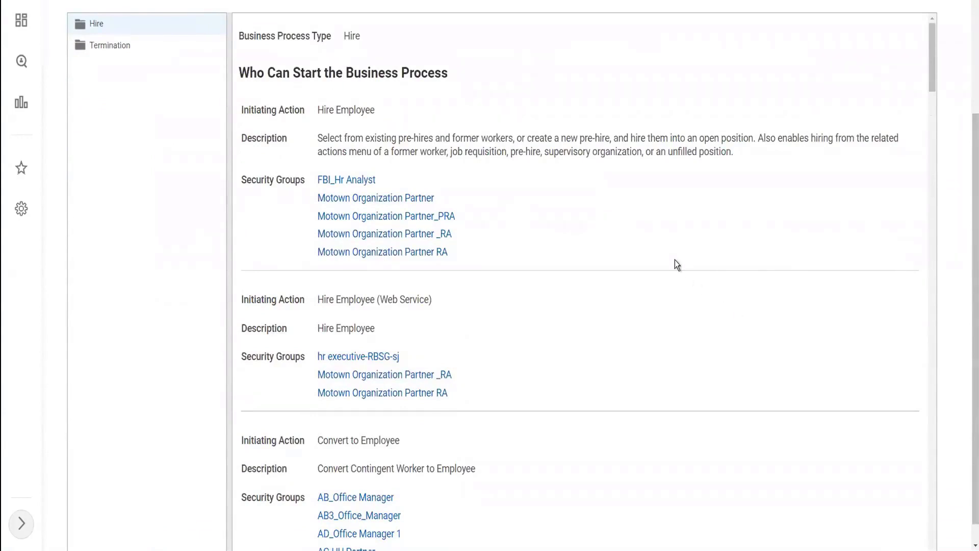
drag(241, 74, 454, 73)
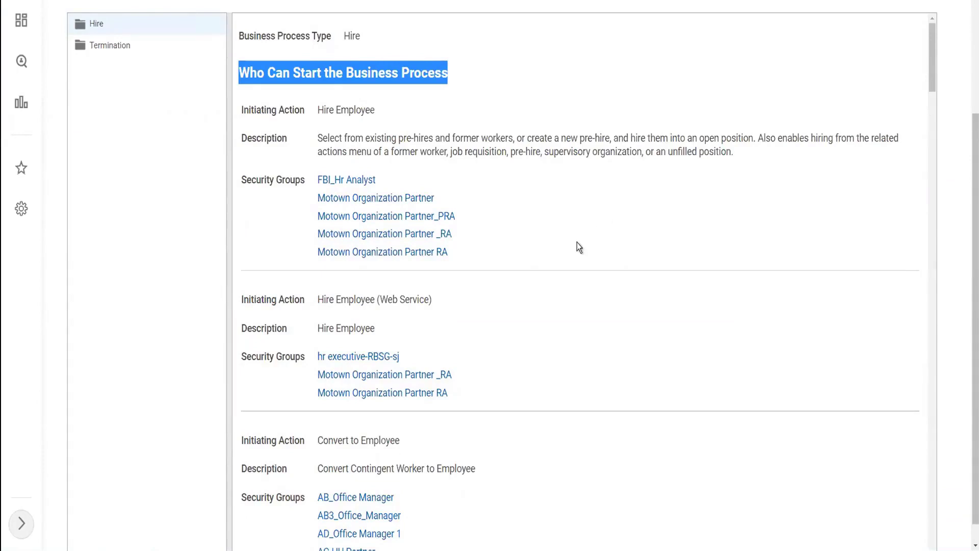
mouse_move(341, 184)
mouse_move(356, 206)
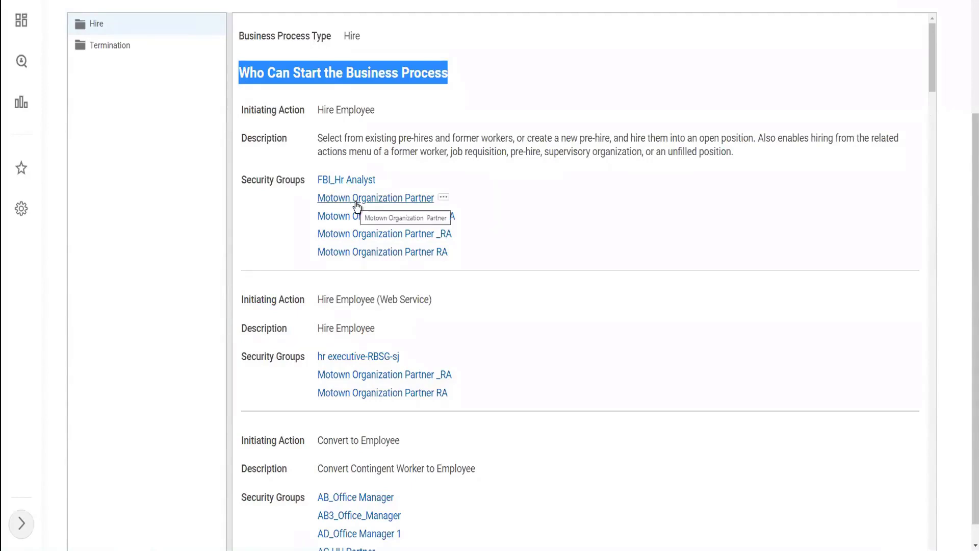
mouse_move(330, 363)
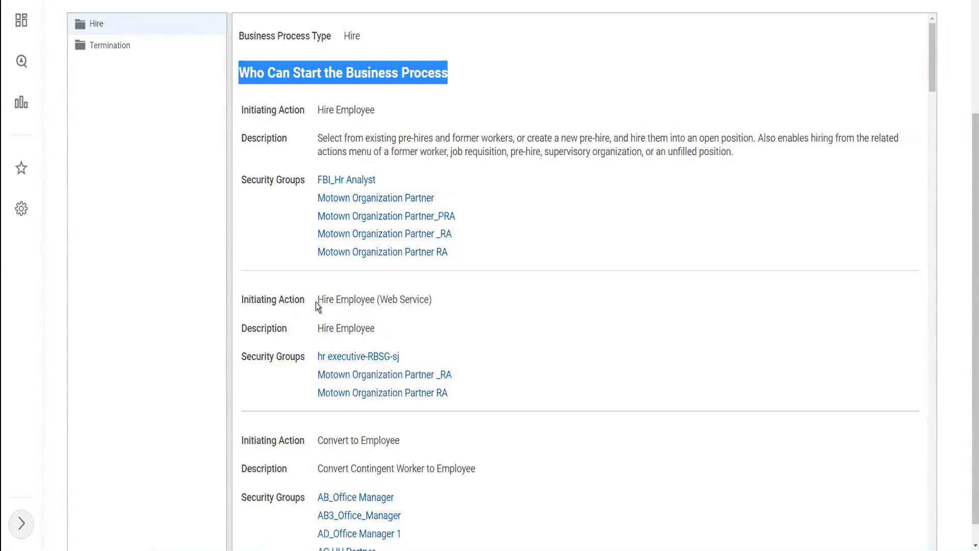
drag(317, 301, 432, 299)
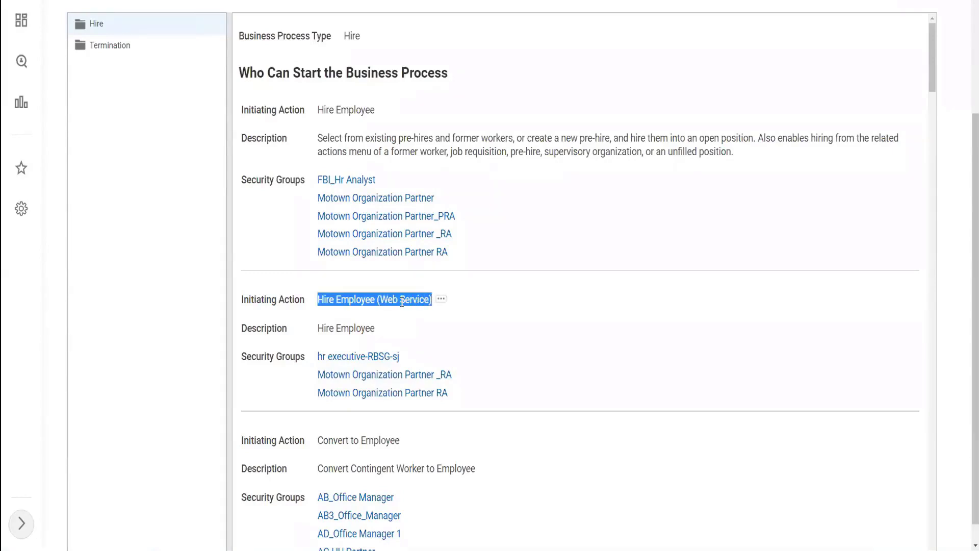
click(377, 302)
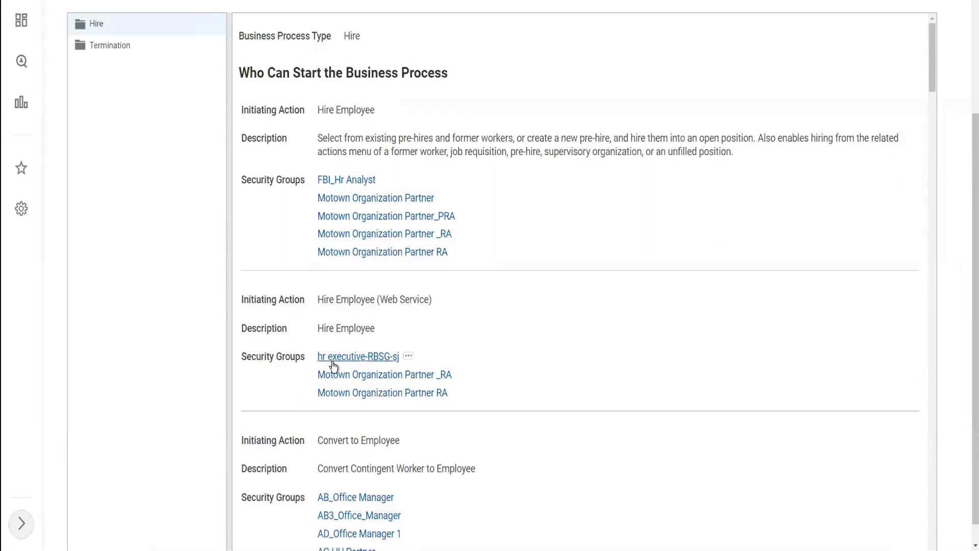
mouse_move(365, 376)
Review the Convert to Employee initiating action, its contingent worker description and its security groups.
scroll(604, 249, down, 3)
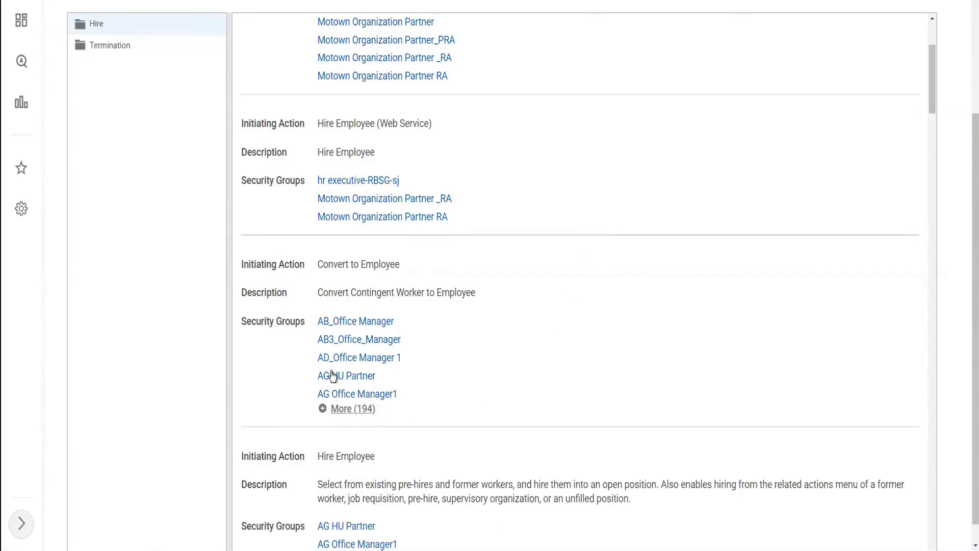
mouse_move(360, 334)
triple_click(386, 287)
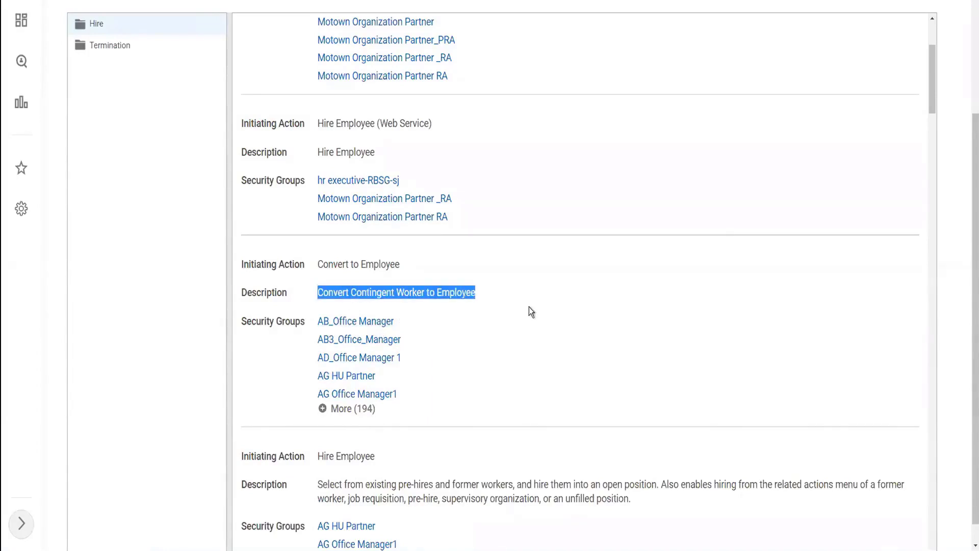
scroll(522, 311, down, 3)
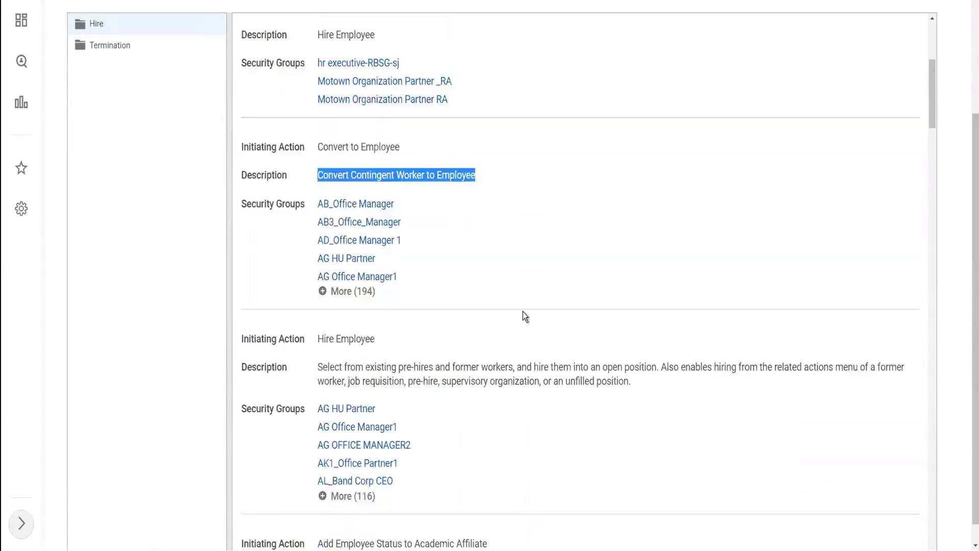
scroll(523, 311, down, 5)
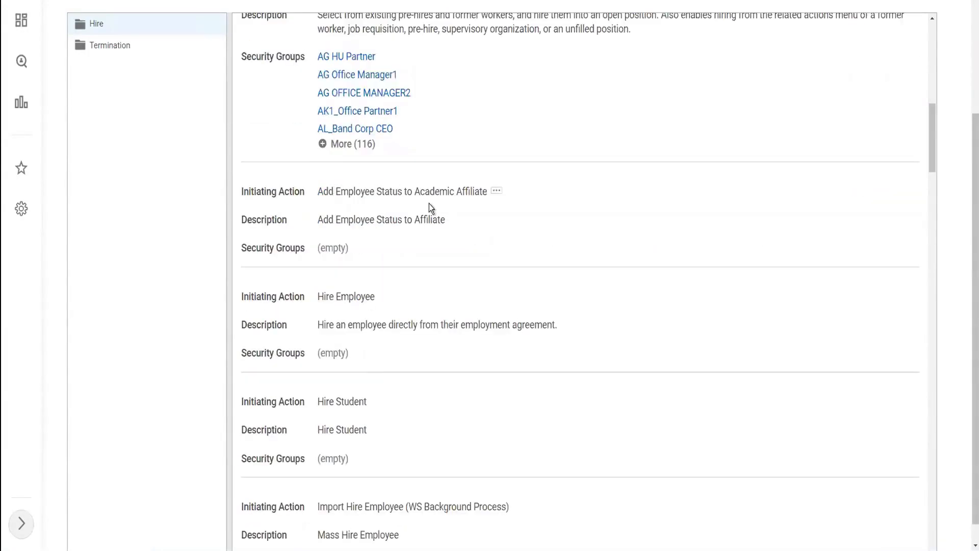
Compare the Hire Employee action for existing pre-hires and former workers with the one based on an employment agreement.
scroll(430, 207, up, 1)
scroll(429, 204, up, 1)
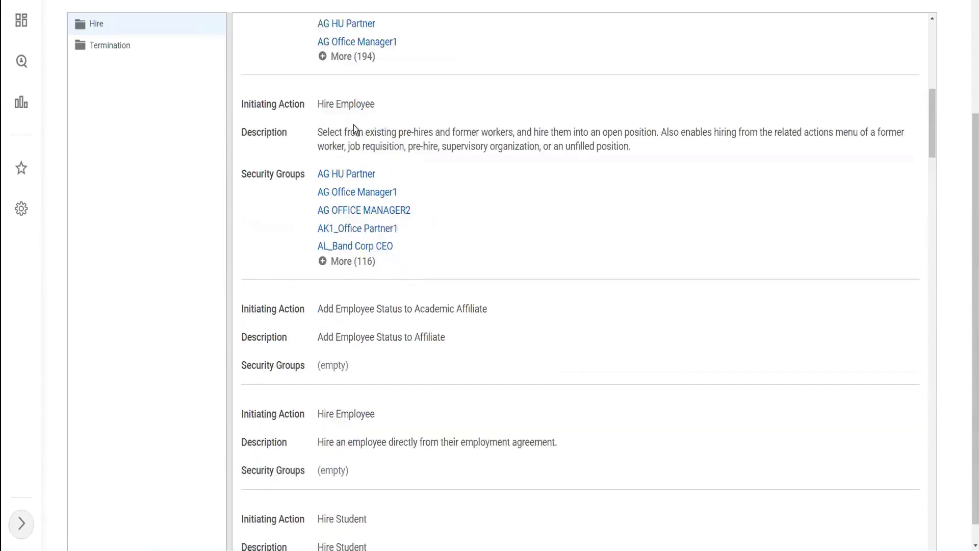
drag(317, 105, 376, 108)
click(363, 106)
drag(317, 413, 372, 412)
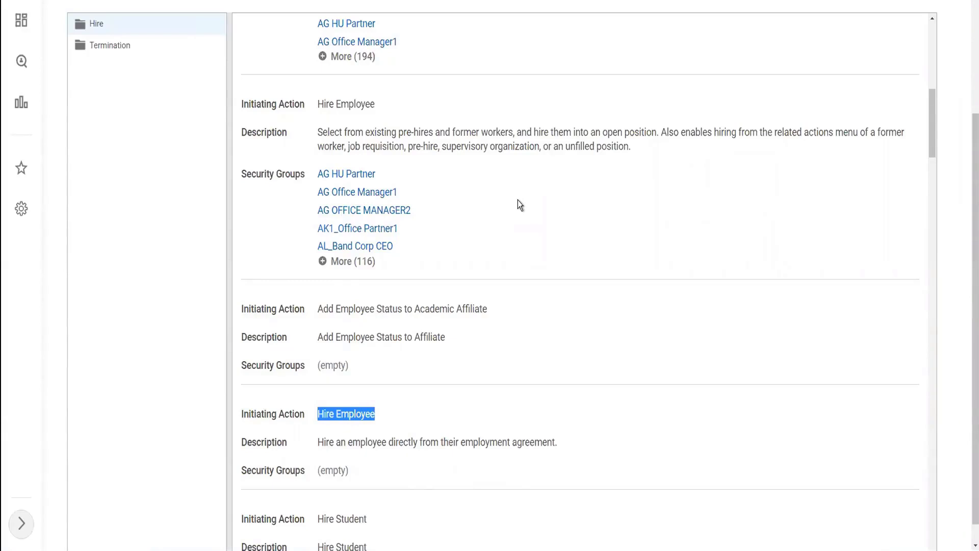
click(405, 444)
mouse_move(342, 414)
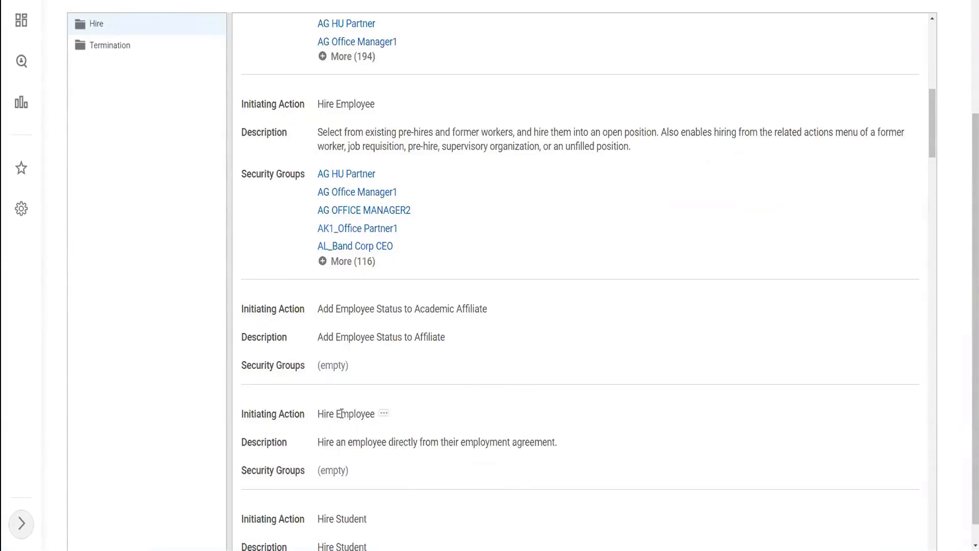
Compare the Hire Employee description that allows creating a new pre-hire with the one limited to existing pre-hires and former workers.
scroll(463, 373, up, 5)
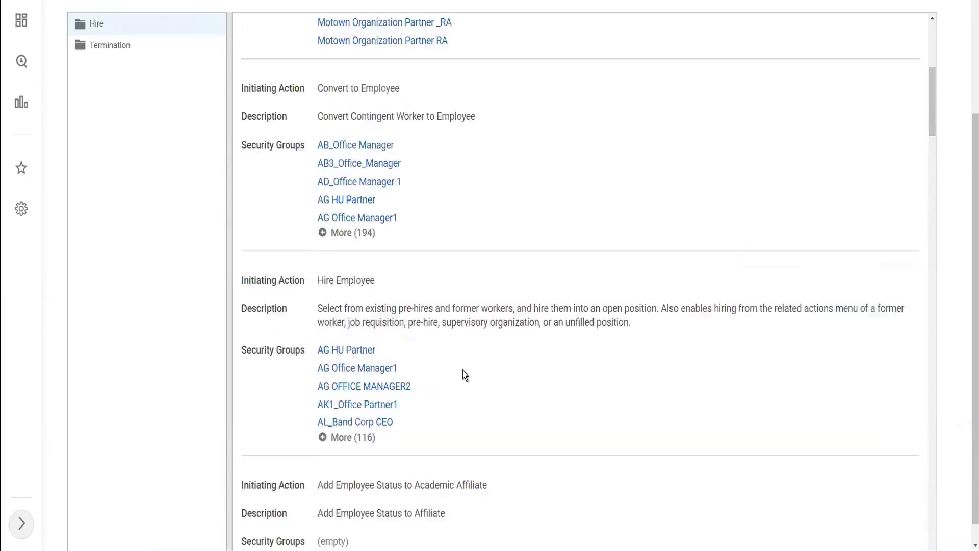
scroll(417, 285, up, 3)
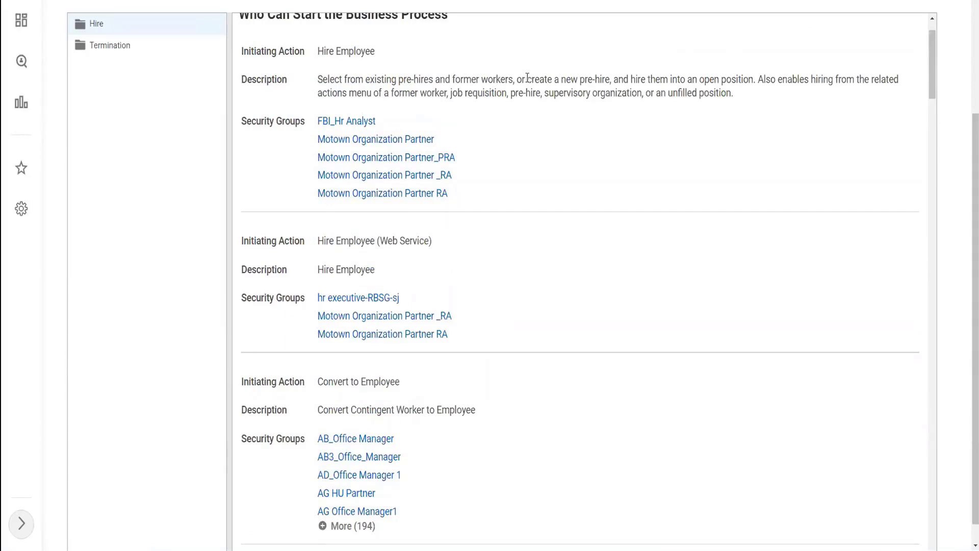
drag(527, 77, 623, 80)
click(694, 77)
mouse_move(319, 56)
drag(317, 53, 369, 59)
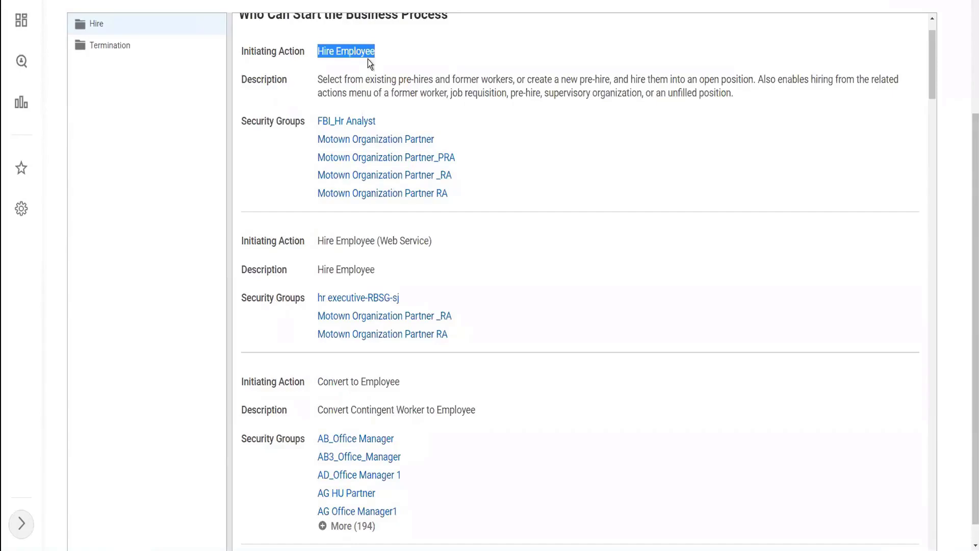
click(577, 191)
scroll(576, 192, down, 5)
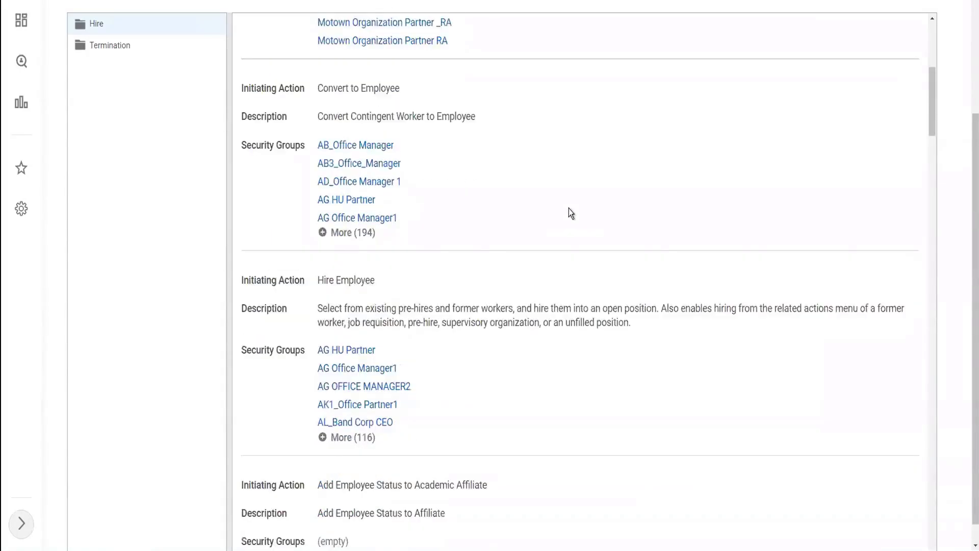
scroll(571, 213, down, 1)
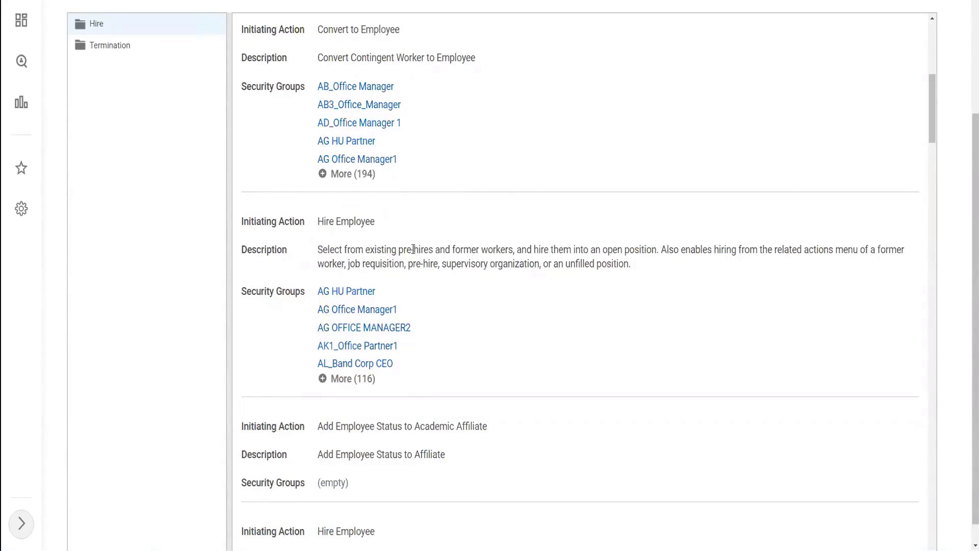
mouse_move(319, 220)
drag(354, 221, 375, 221)
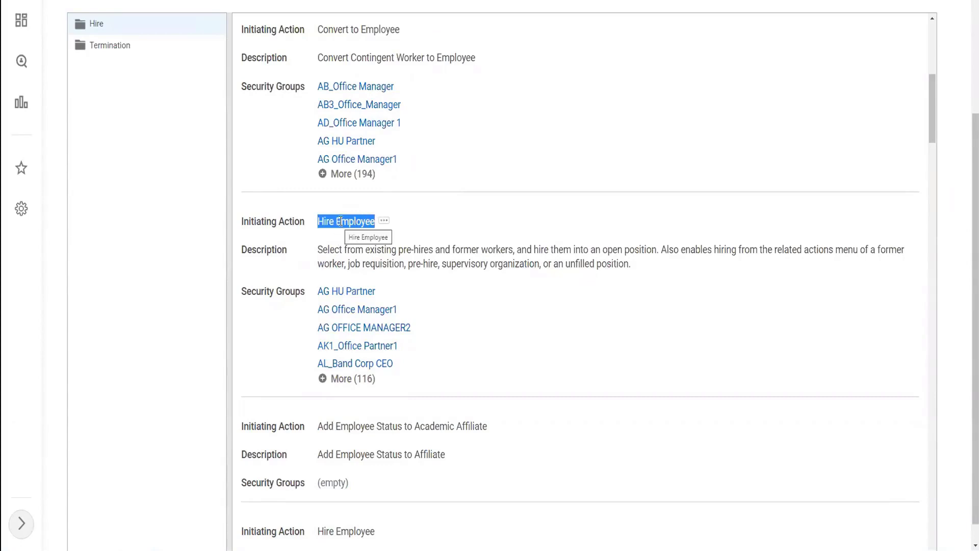
click(494, 252)
Examine the employment agreement Hire Employee action's description and security groups, and the security groups of Hire Student.
scroll(494, 252, down, 5)
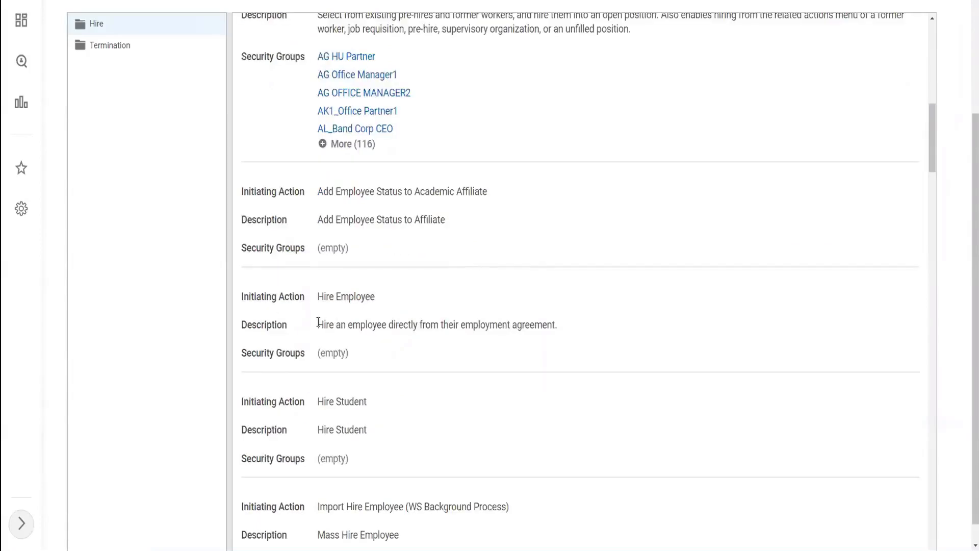
drag(319, 324, 556, 325)
click(531, 324)
drag(361, 325, 564, 322)
click(543, 358)
drag(319, 353, 325, 353)
click(392, 325)
drag(347, 325, 561, 325)
click(451, 326)
scroll(459, 316, down, 2)
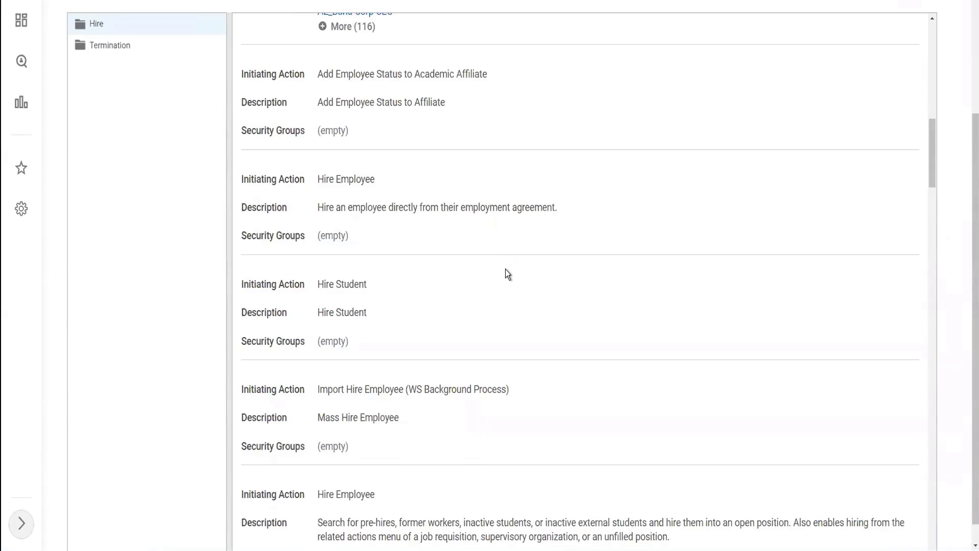
drag(316, 341, 391, 343)
click(391, 342)
Examine the Hire Employee action that searches pre-hires, former workers and inactive students, including its open position wording and security groups.
scroll(467, 313, down, 5)
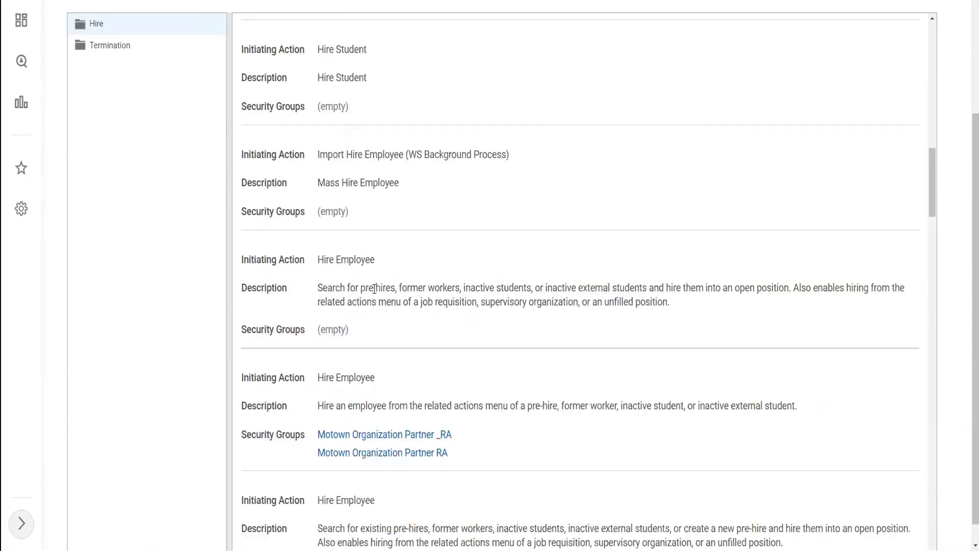
drag(316, 259, 359, 261)
click(378, 319)
drag(713, 289, 789, 289)
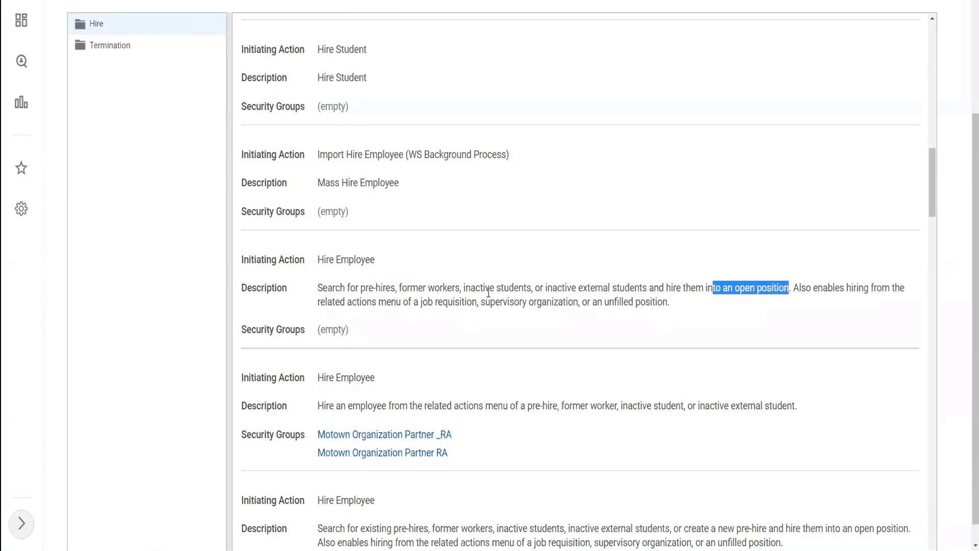
click(347, 265)
drag(317, 263, 382, 268)
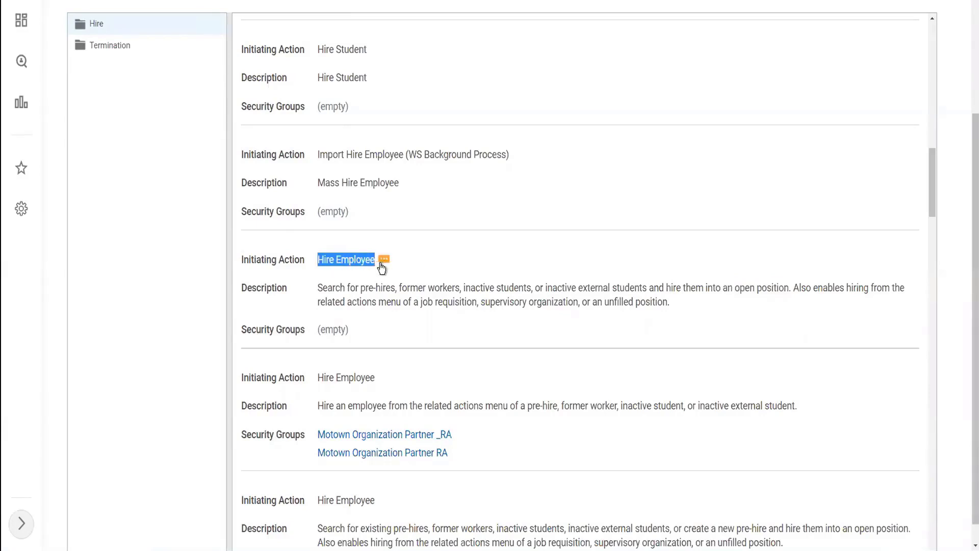
click(318, 328)
drag(318, 329, 363, 331)
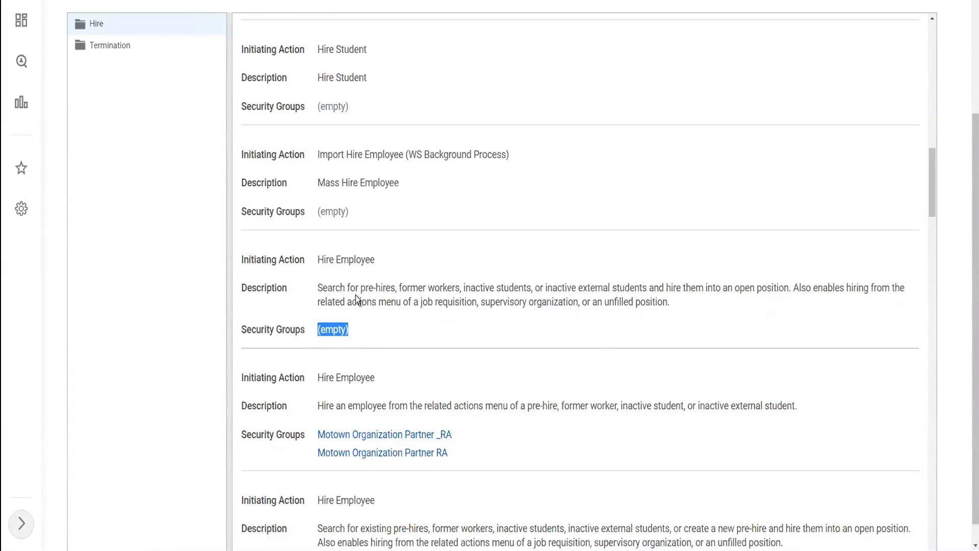
Read the description of the Hire Employee action started from the related actions menu of a pre-hire, former worker or inactive student.
scroll(357, 294, down, 1)
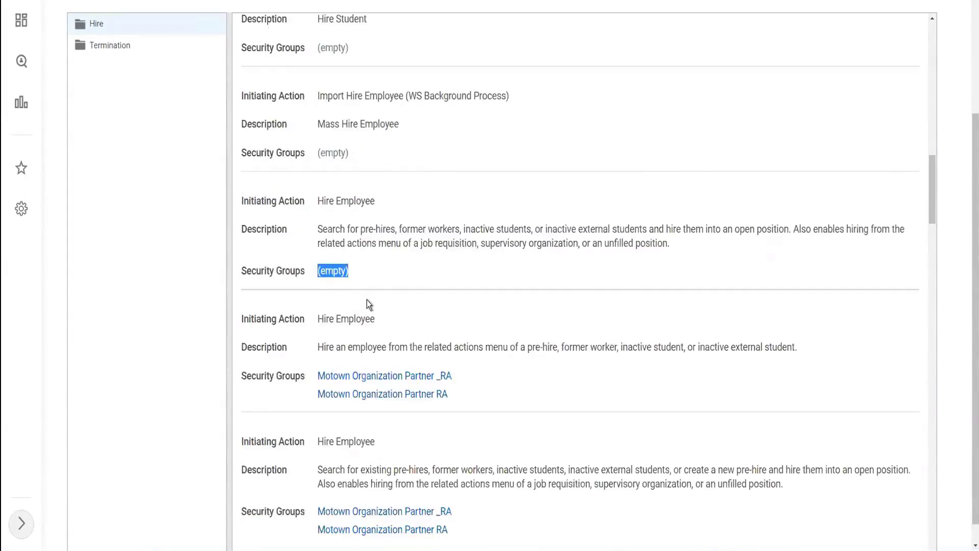
scroll(369, 305, down, 1)
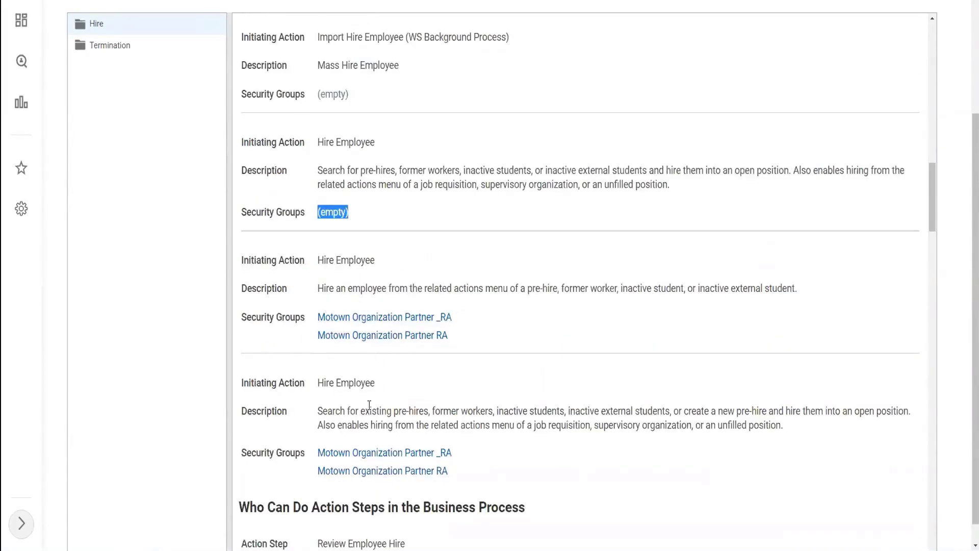
click(415, 288)
double_click(531, 287)
click(655, 288)
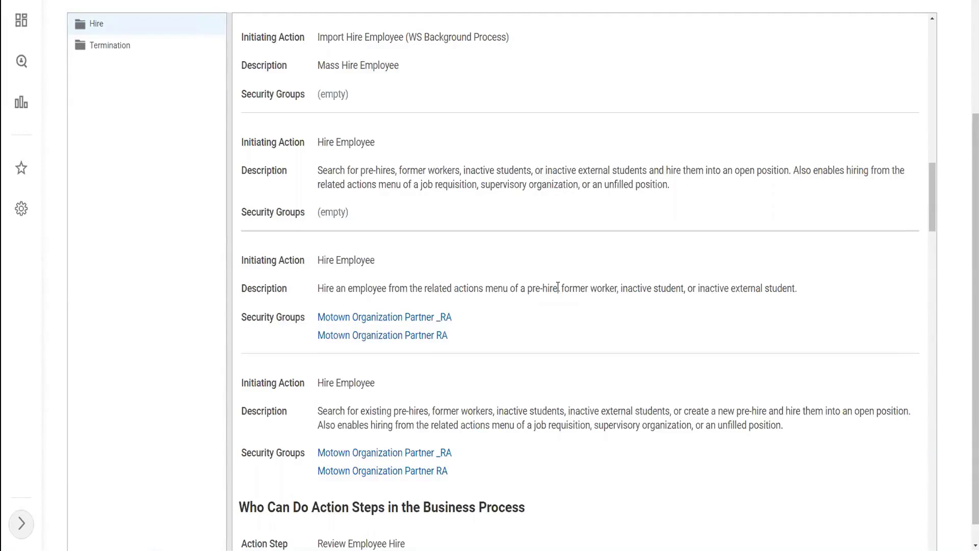
drag(356, 260, 394, 289)
click(497, 287)
drag(539, 288, 628, 289)
click(644, 288)
Review the initiating actions again from the beginning and continue to the section on who can do action steps in the business process.
scroll(449, 268, up, 15)
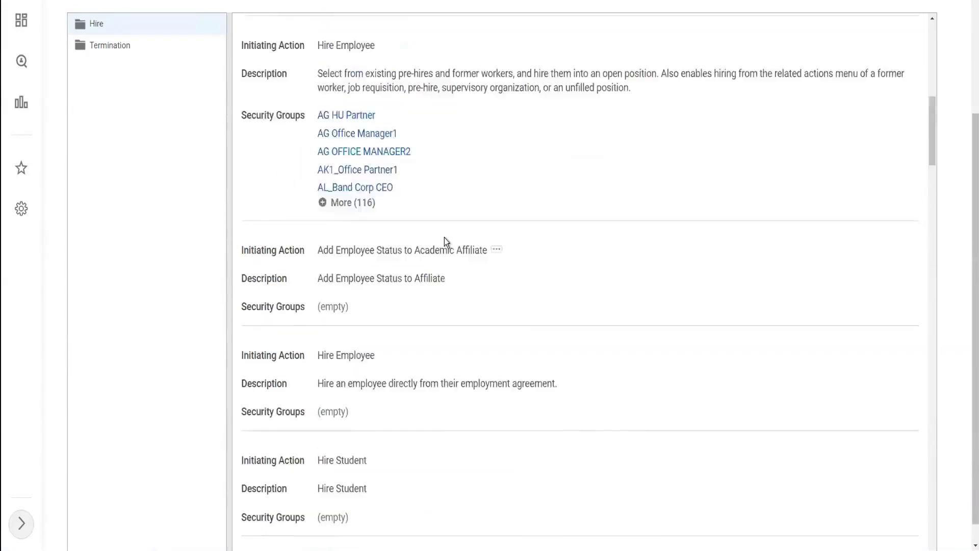
scroll(384, 188, up, 2)
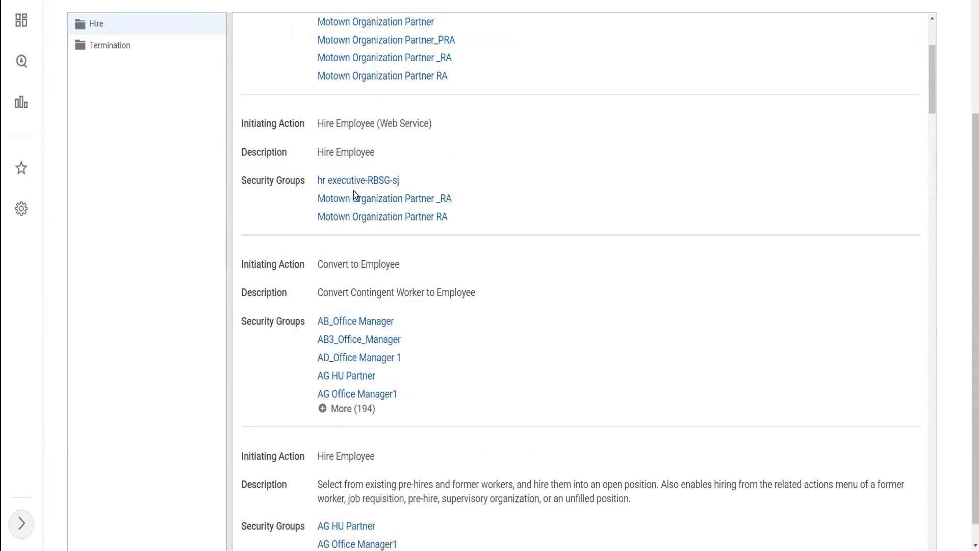
scroll(375, 103, up, 3)
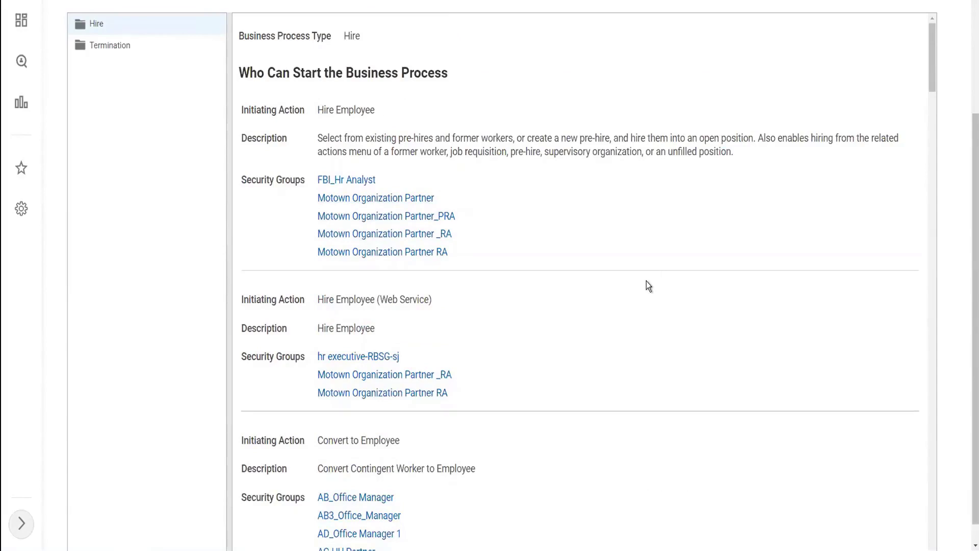
scroll(647, 281, down, 10)
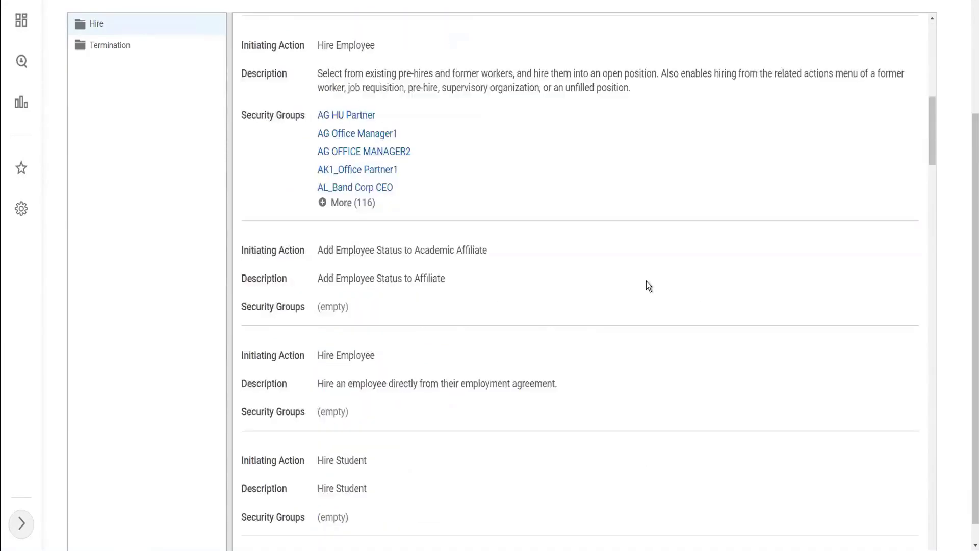
scroll(646, 281, down, 10)
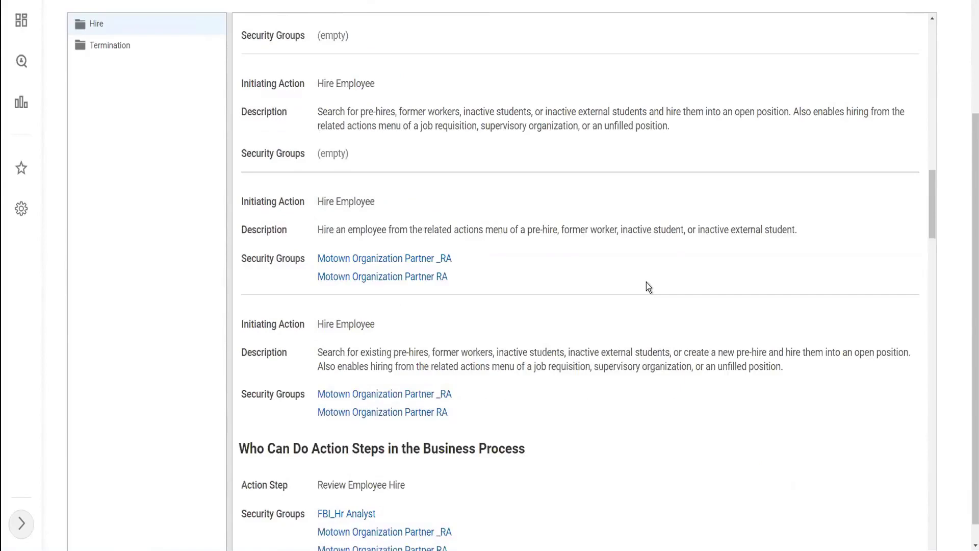
scroll(646, 282, down, 4)
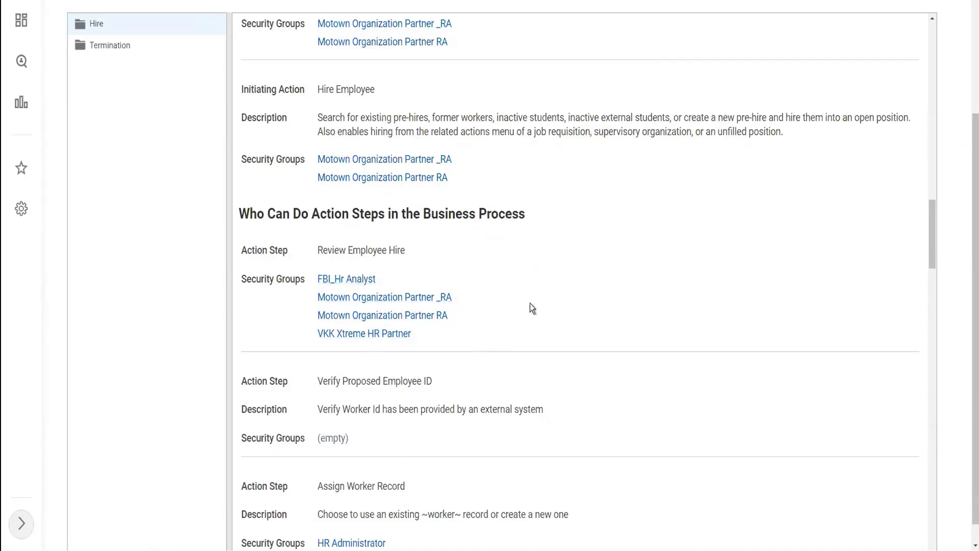
scroll(531, 306, down, 3)
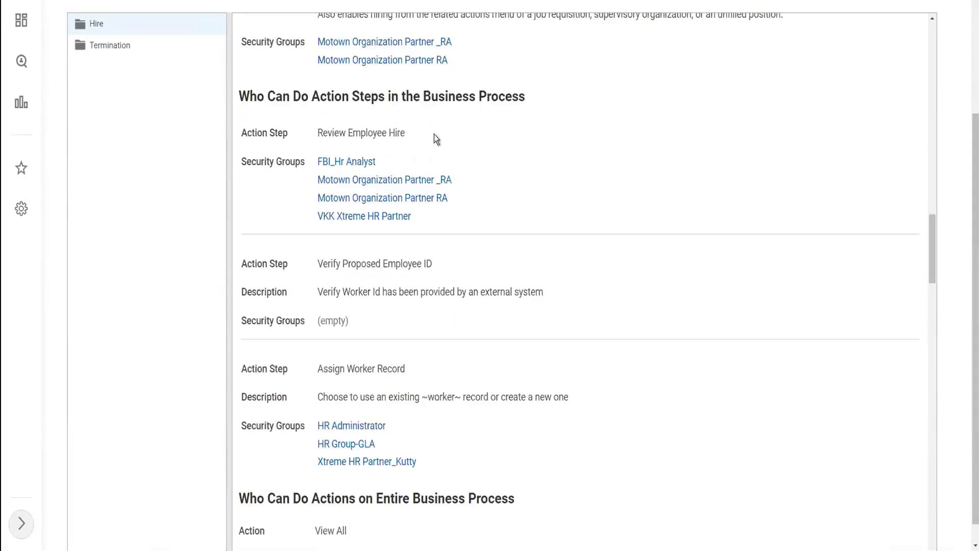
Read the section on actions on the entire Hire business process, covering the View All and View Completed Only actions.
scroll(570, 247, down, 5)
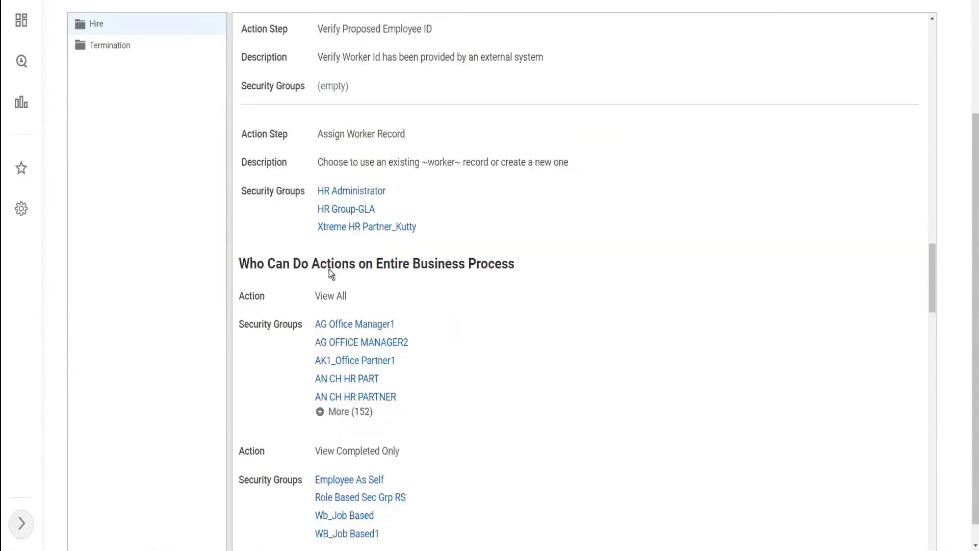
drag(381, 265, 542, 265)
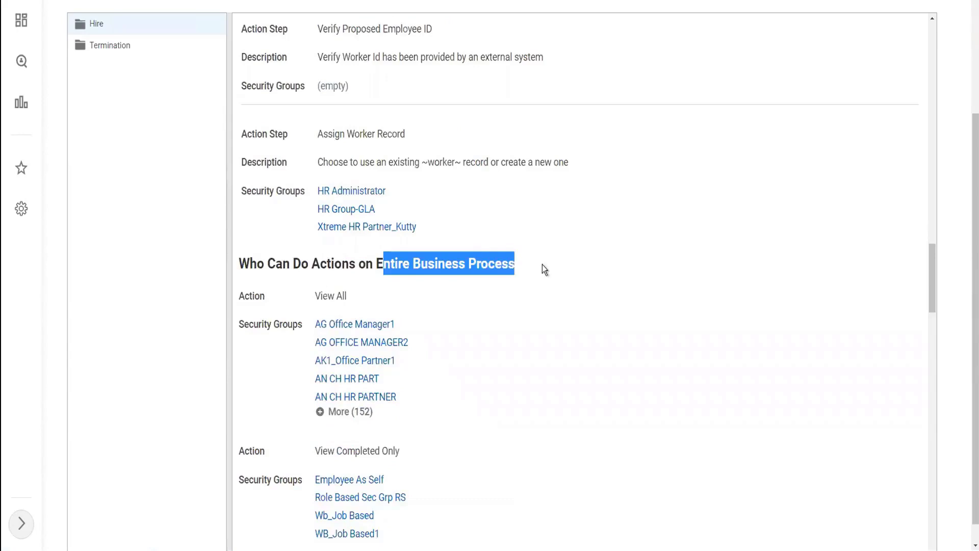
click(542, 264)
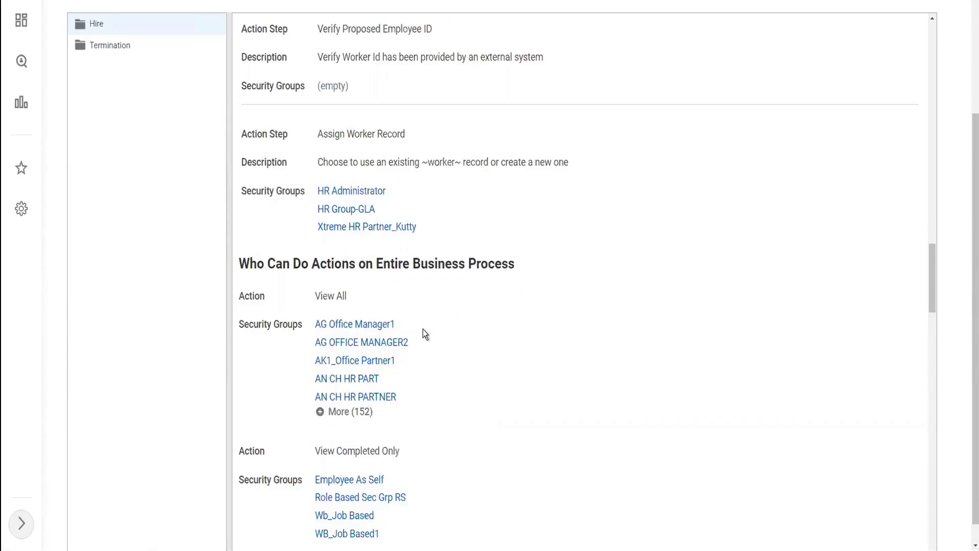
triple_click(328, 295)
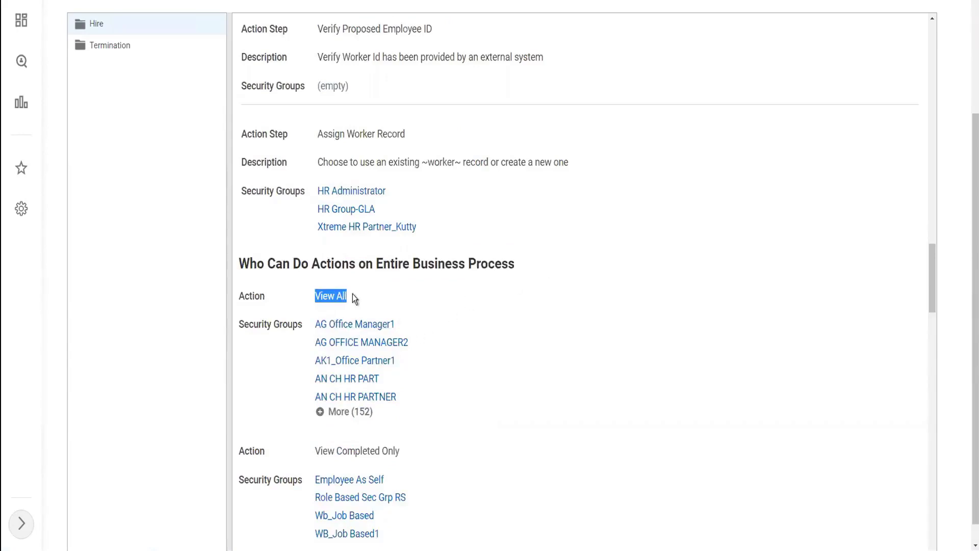
scroll(508, 313, down, 3)
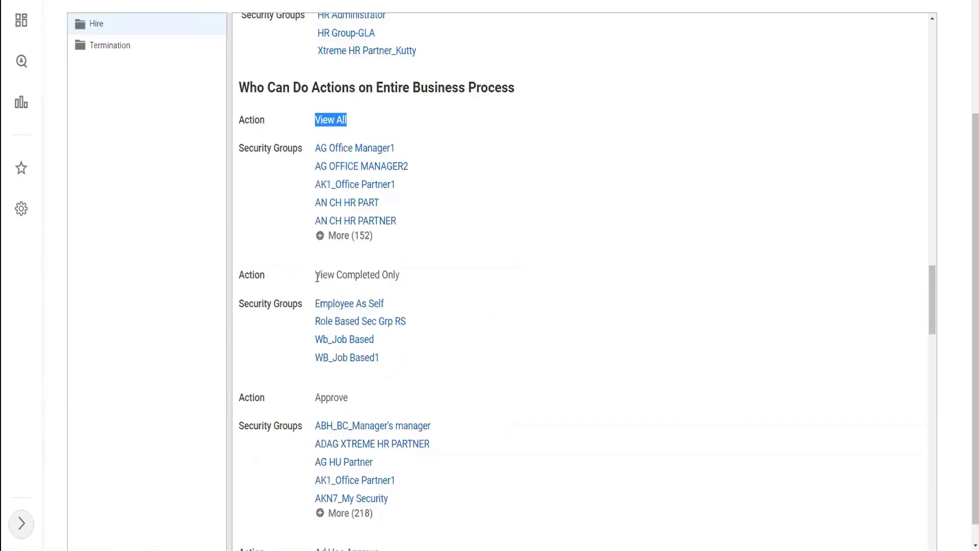
double_click(323, 275)
drag(381, 276, 403, 277)
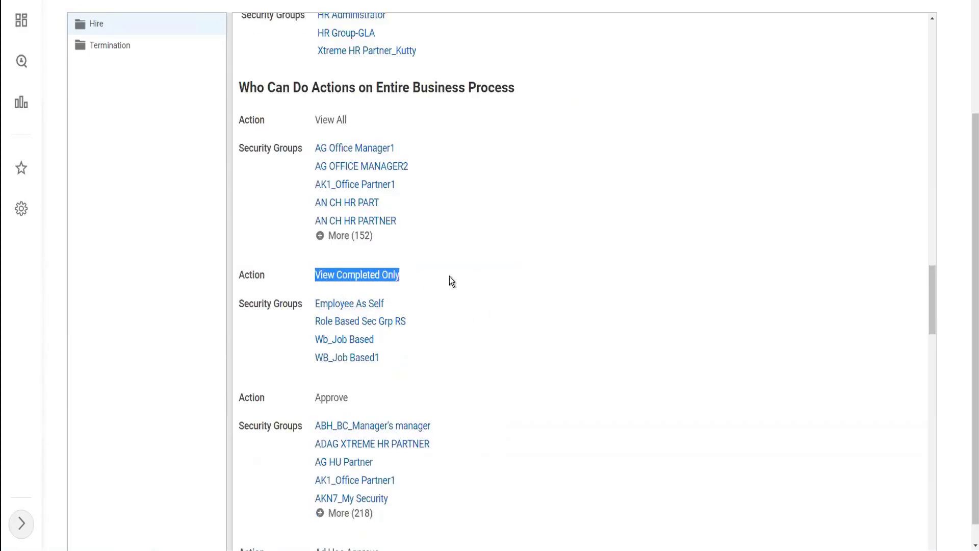
Examine the Approve, Ad Hoc Approve and Cancel actions on the entire Hire process with their security groups.
scroll(371, 268, down, 2)
double_click(332, 280)
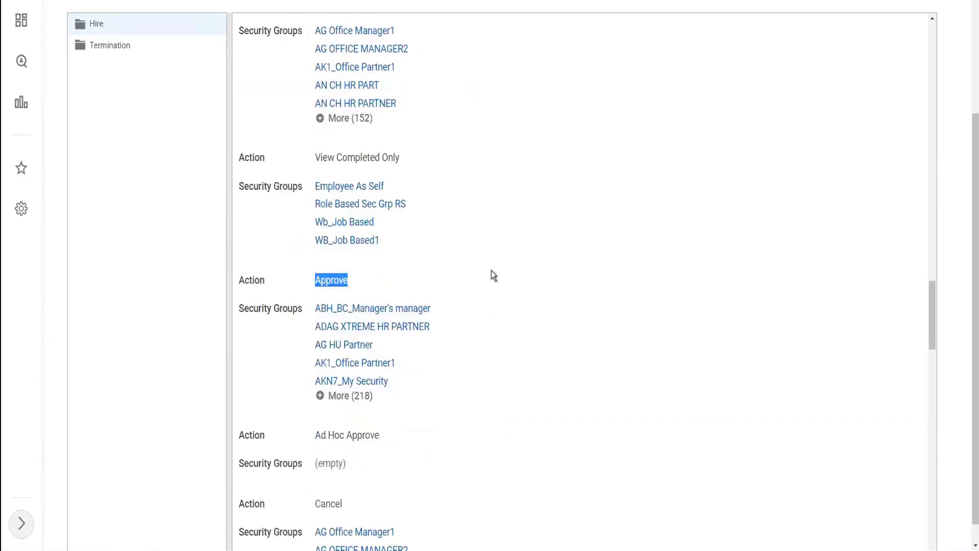
scroll(492, 270, down, 2)
drag(329, 318, 502, 310)
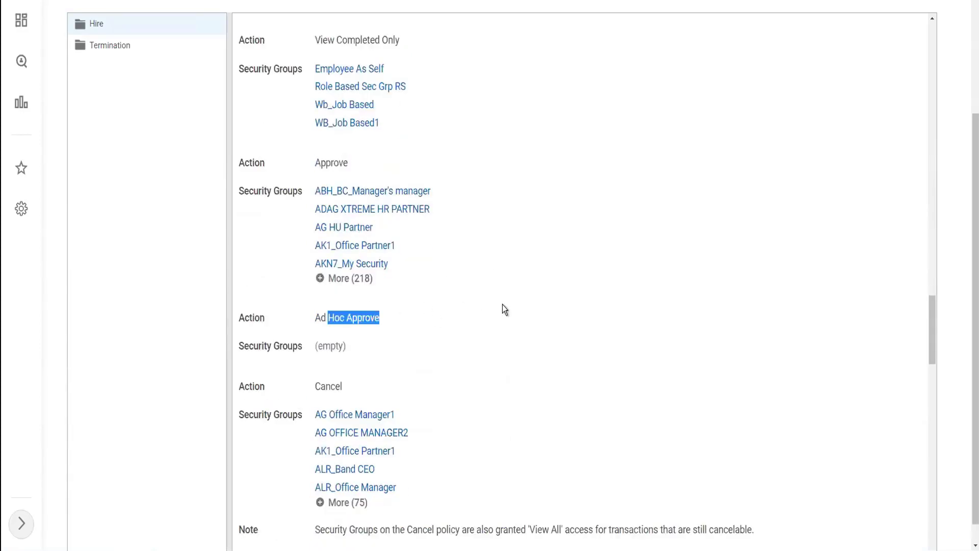
scroll(312, 309, down, 2)
drag(315, 268, 346, 267)
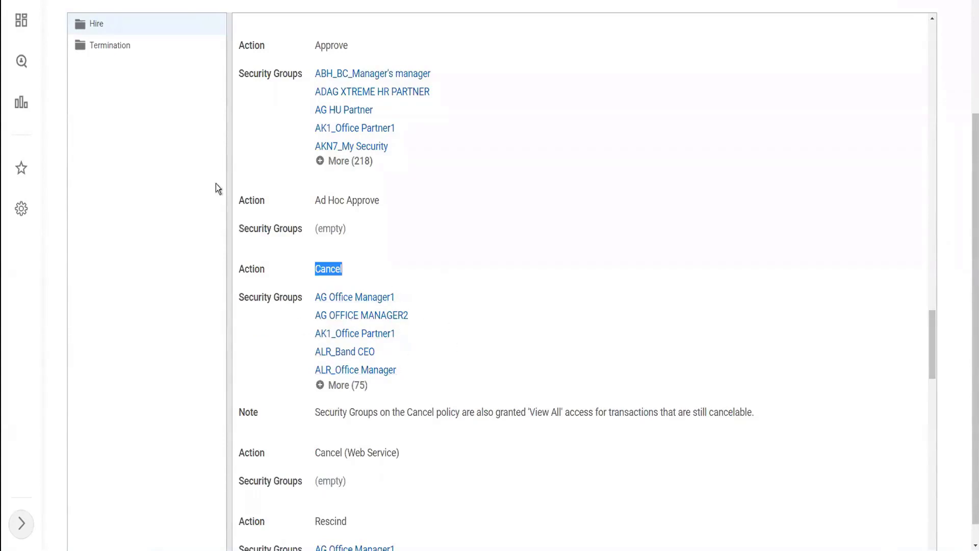
Open the Termination business process policy at its beginning and expand the complete security group list of Terminate Employee.
click(105, 47)
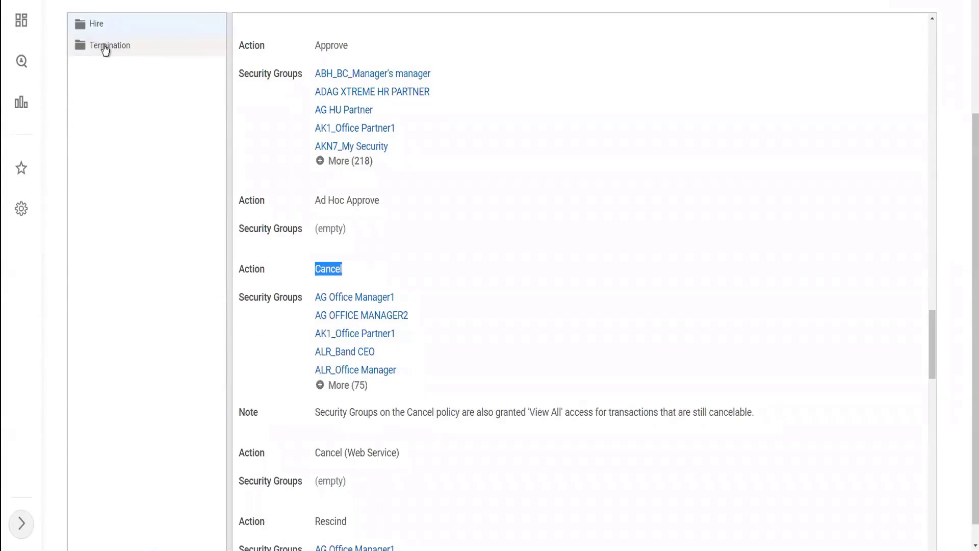
scroll(632, 193, up, 10)
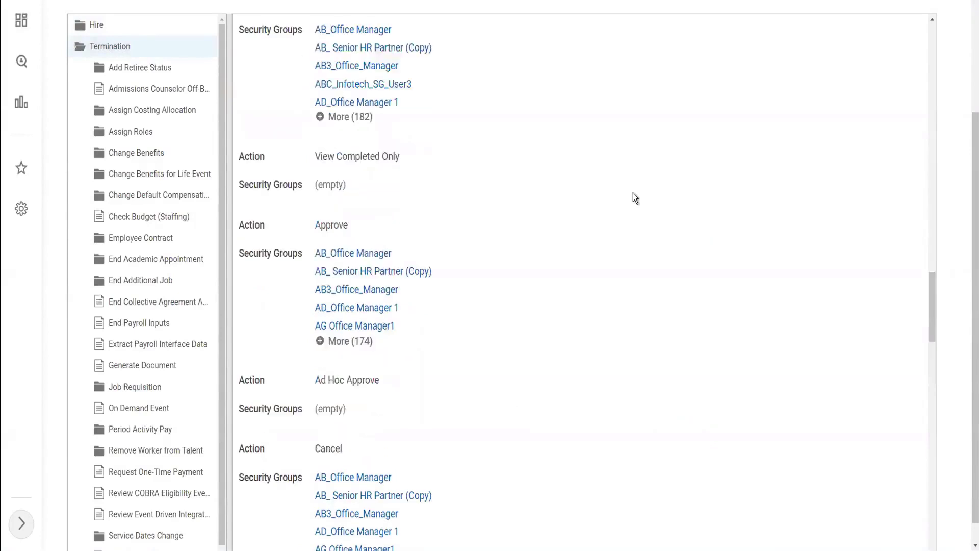
scroll(633, 194, up, 15)
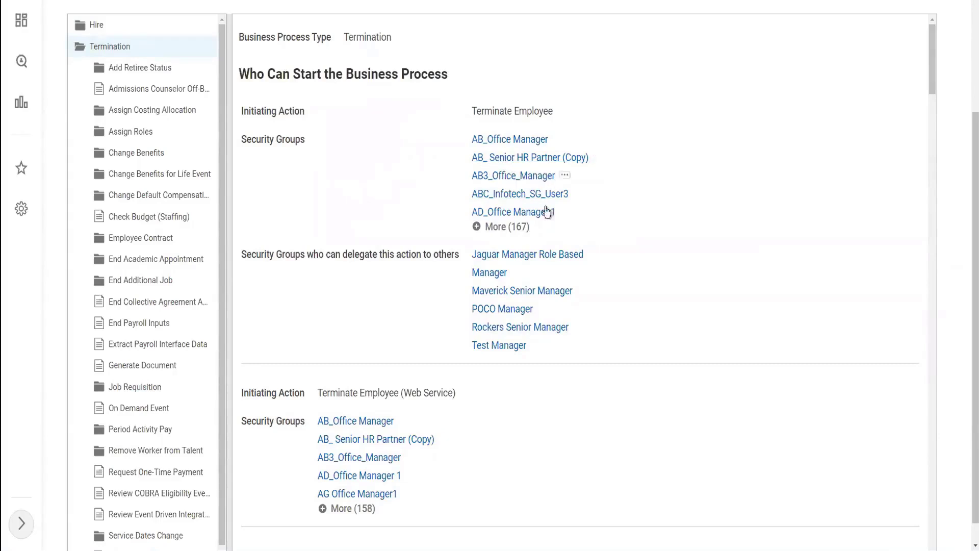
click(496, 227)
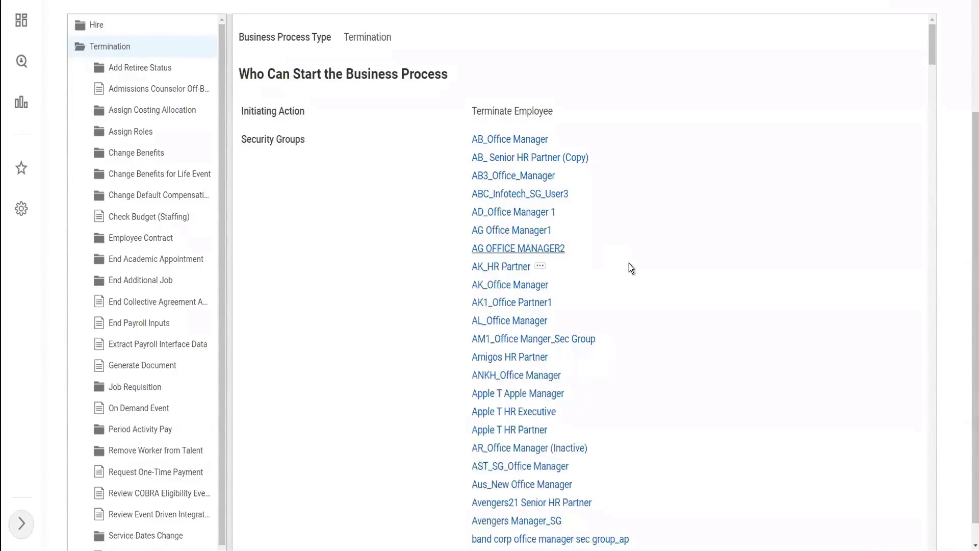
Examine all security groups that can initiate Terminate Employee, through to the groups that can delegate the action.
scroll(629, 263, down, 1)
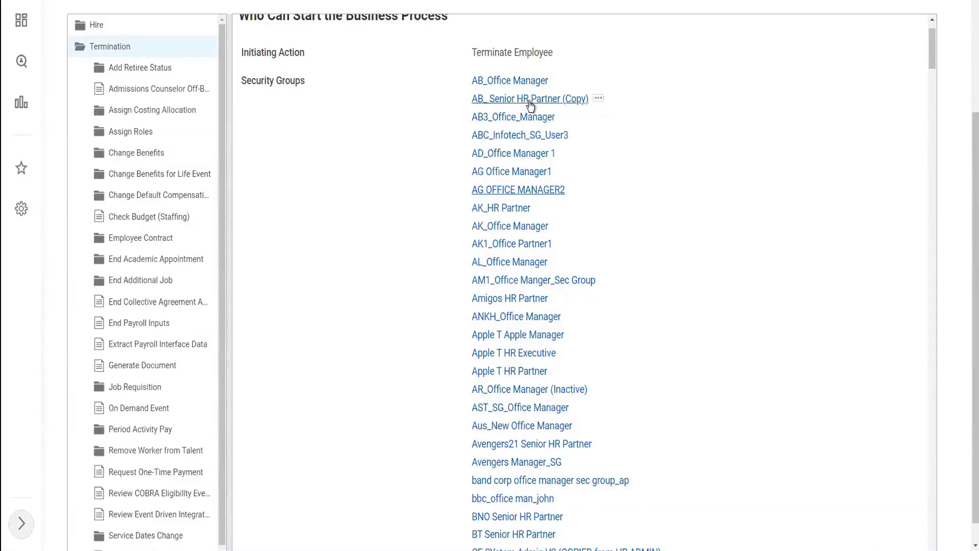
scroll(531, 235, down, 1)
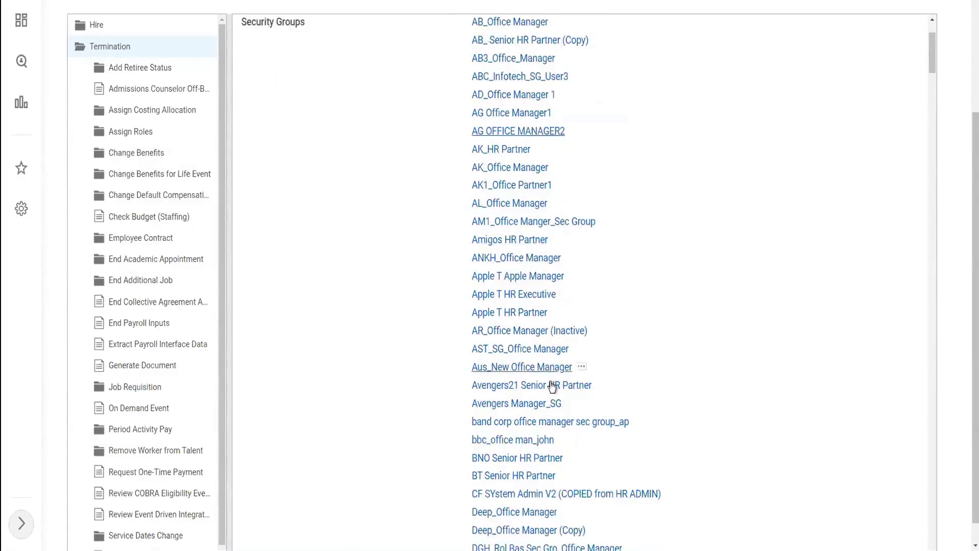
scroll(552, 386, down, 1)
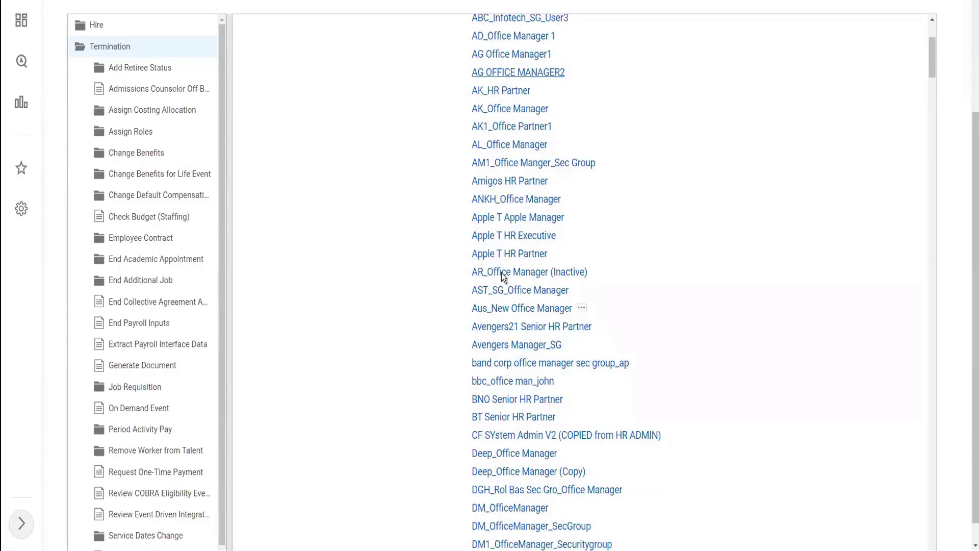
scroll(505, 269, up, 2)
scroll(504, 267, up, 1)
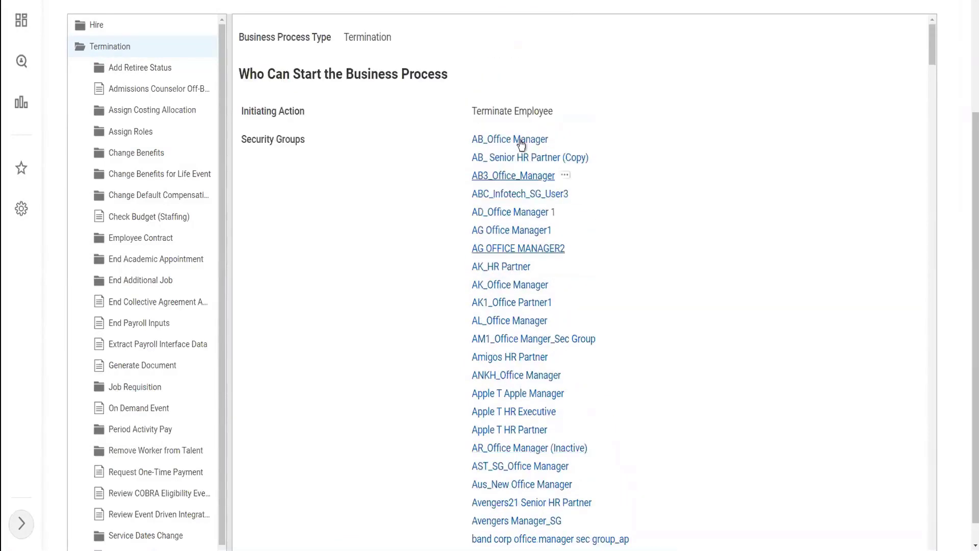
drag(477, 112, 552, 110)
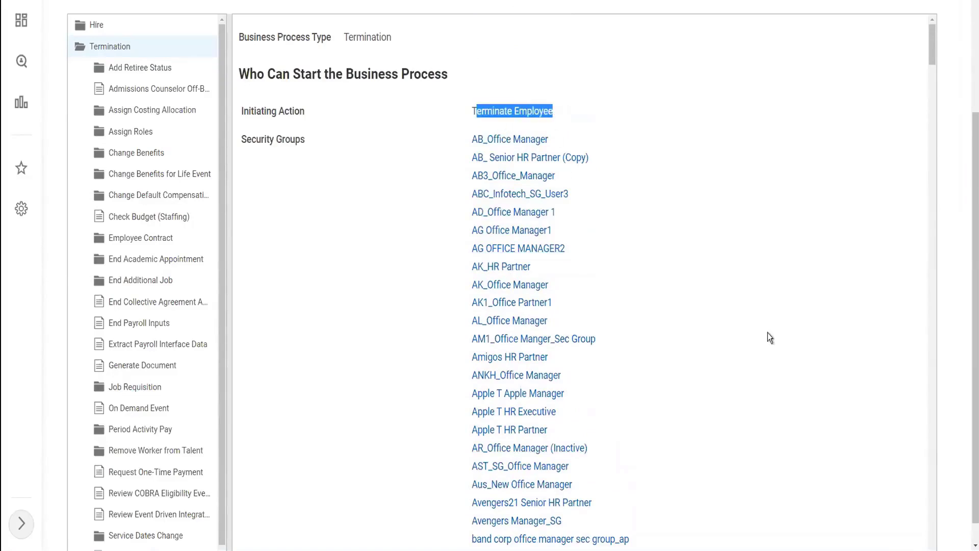
scroll(733, 330, down, 5)
scroll(731, 328, down, 12)
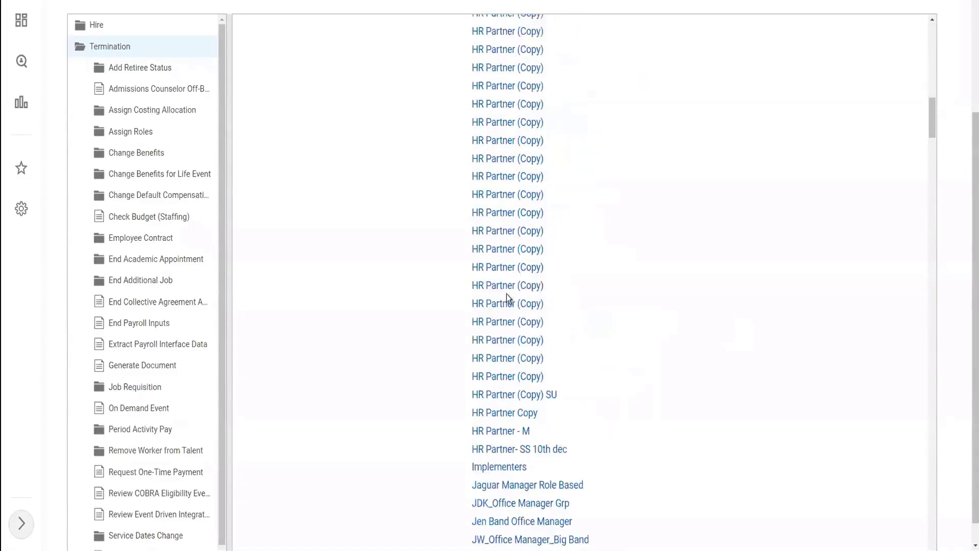
scroll(748, 305, down, 11)
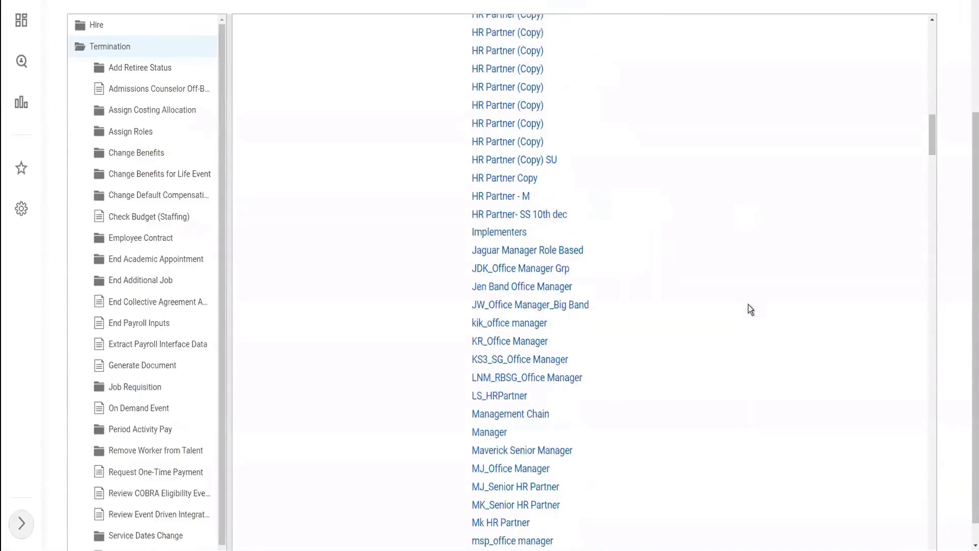
scroll(749, 304, down, 20)
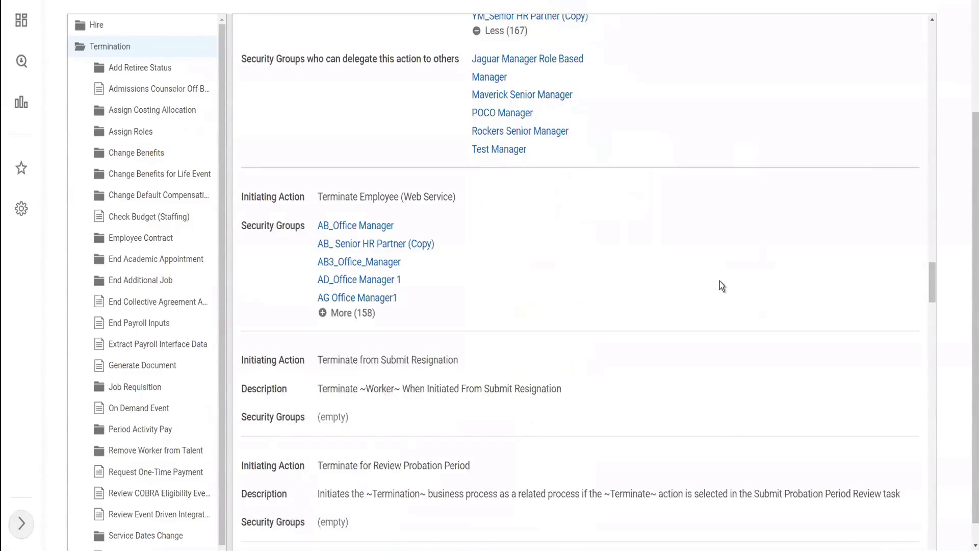
Read the Terminate Employee (Web Service) initiating action and continue to Terminate from Submit Resignation.
drag(331, 196, 385, 197)
click(386, 198)
drag(317, 196, 455, 201)
click(366, 319)
drag(316, 195, 400, 196)
click(399, 196)
scroll(477, 315, down, 3)
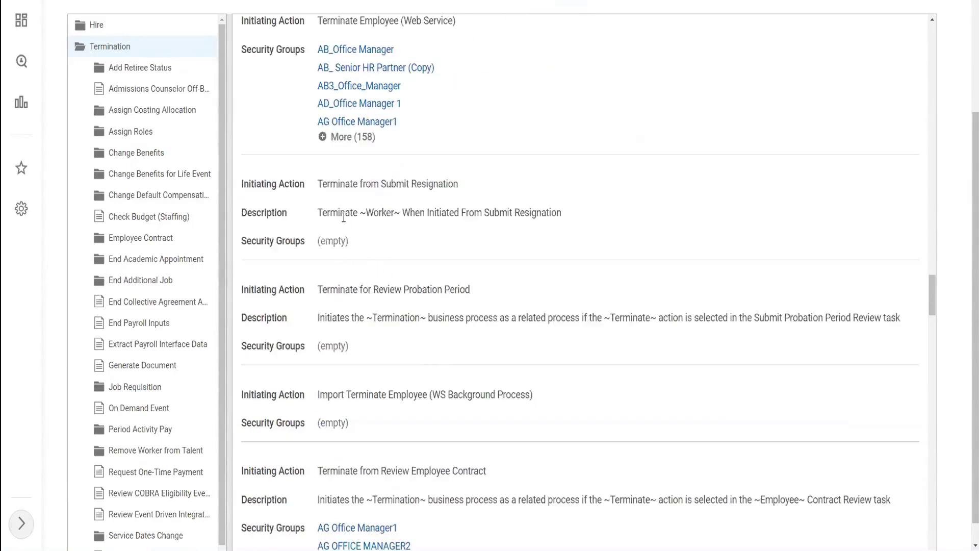
Examine the remaining Termination initiating actions, including resignation, probation period review, employee contract review, mass action event and End Jobs.
mouse_move(433, 192)
mouse_move(371, 293)
mouse_move(377, 396)
scroll(484, 394, down, 3)
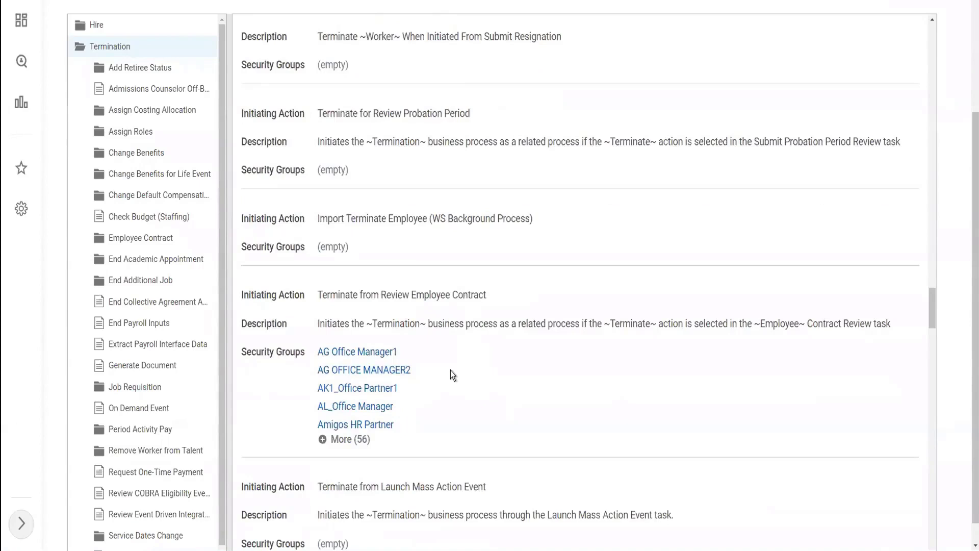
scroll(451, 371, down, 3)
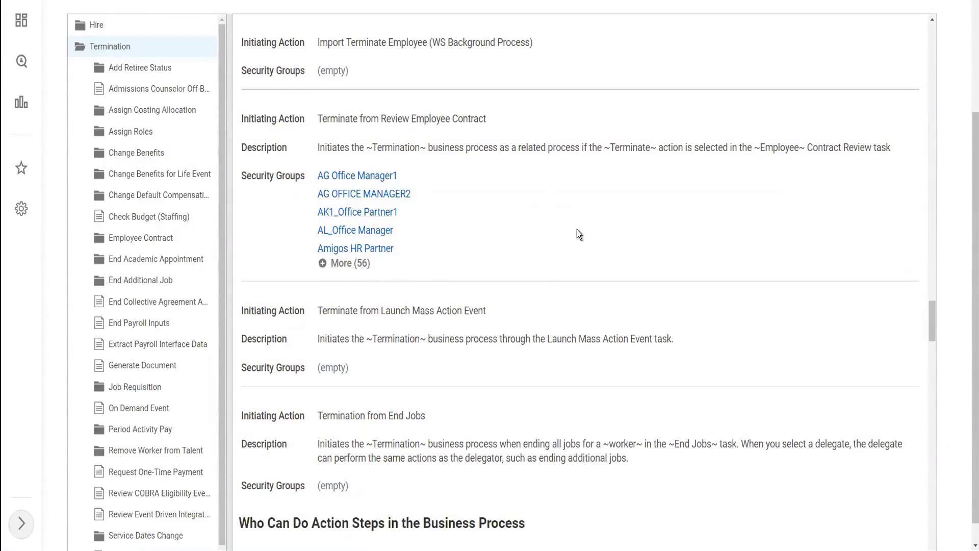
Read which security groups can do the Termination action steps, including Review Employee Termination and Manage Business Processes for Worker.
scroll(577, 231, down, 5)
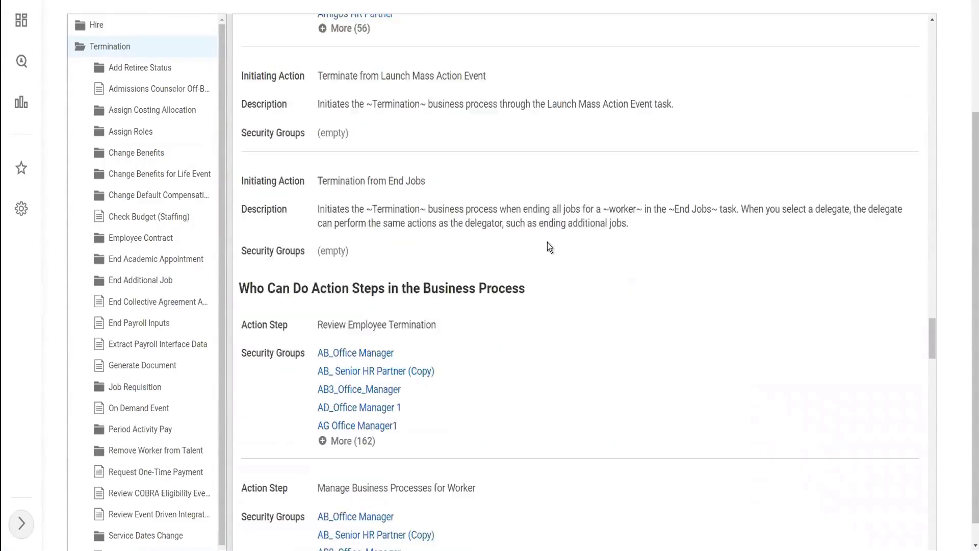
drag(240, 287, 525, 287)
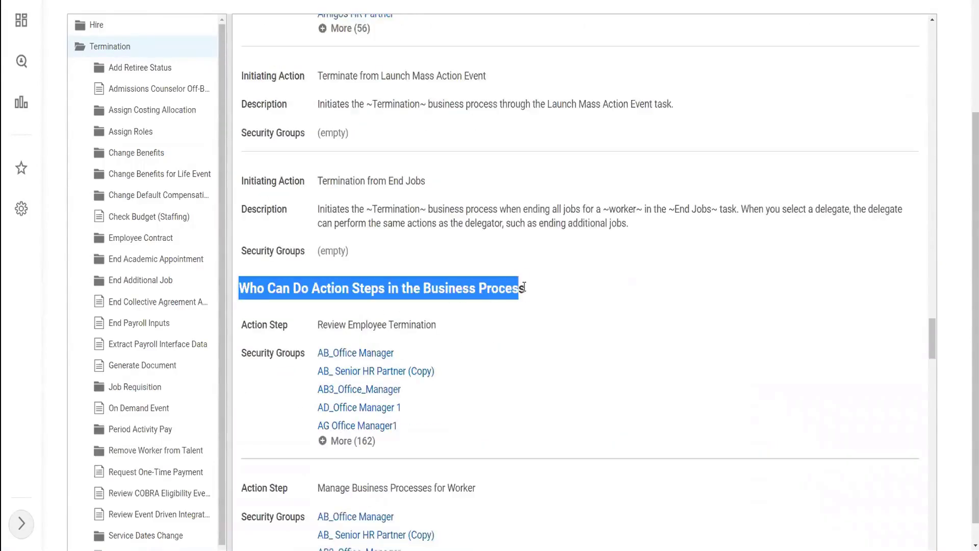
click(448, 288)
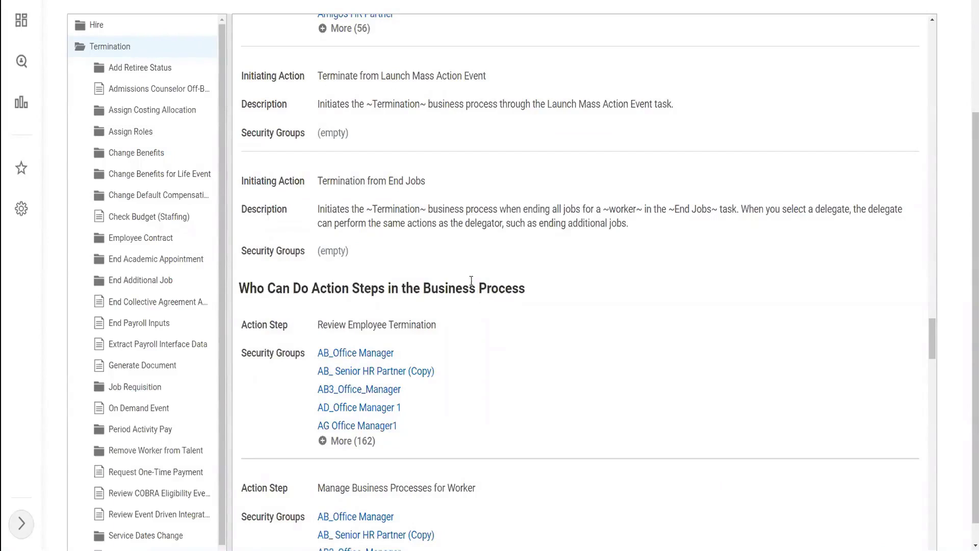
drag(292, 294, 530, 295)
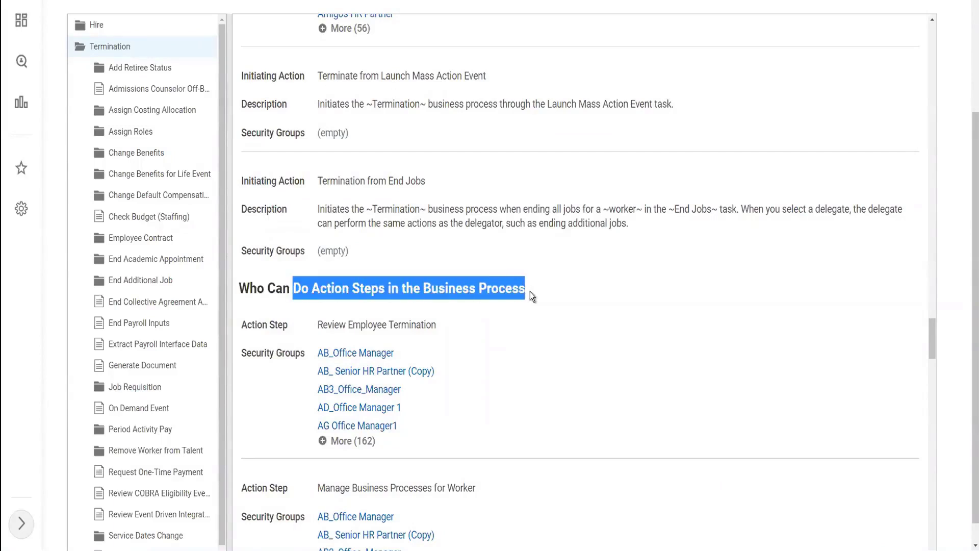
click(464, 290)
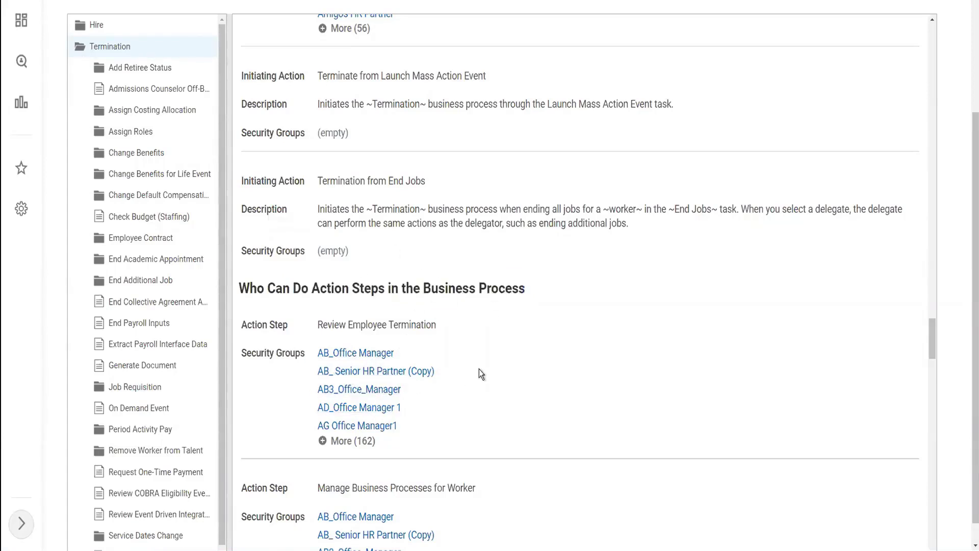
scroll(481, 372, down, 2)
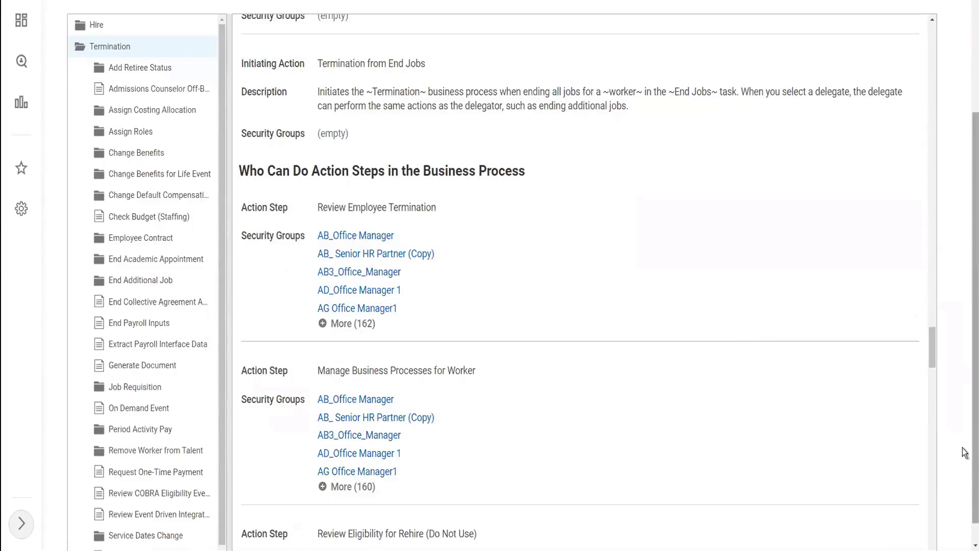
Open the Termination business process security policy's permissions for editing.
drag(930, 340, 933, 510)
scroll(742, 466, down, 1)
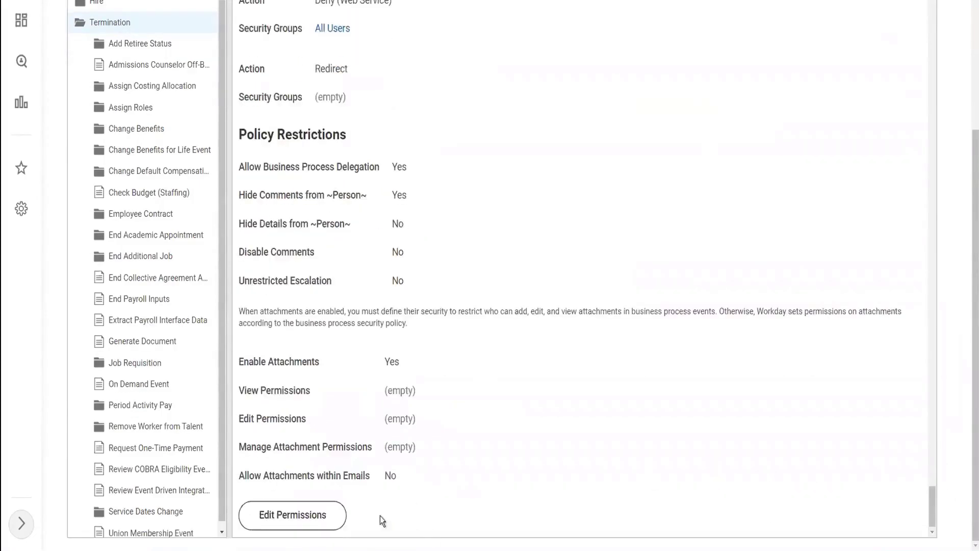
click(298, 517)
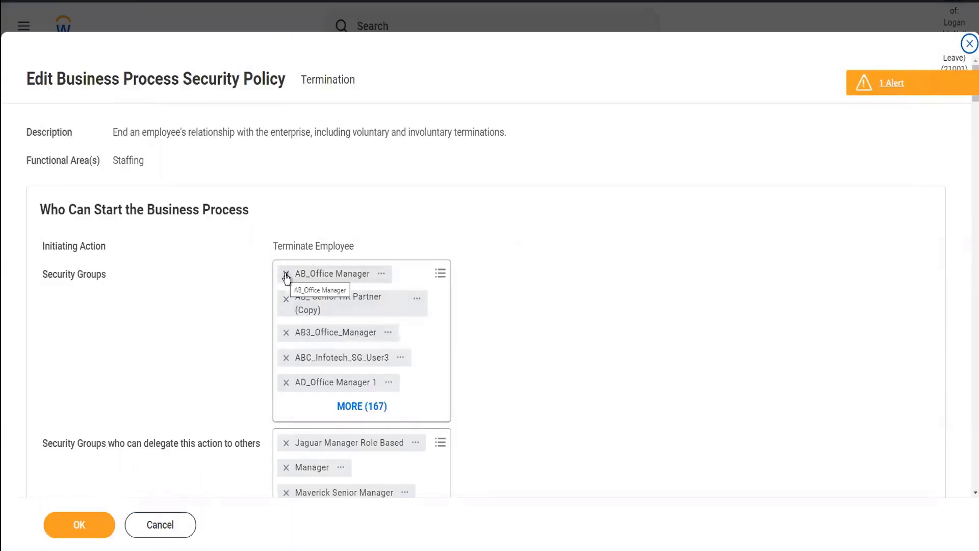
Remove AB_Office Manager, AB_ Senior HR Partner (Copy), AB3_Office_Manager and ABC_Infotech_SG_User3 from the Terminate Employee security groups.
click(286, 276)
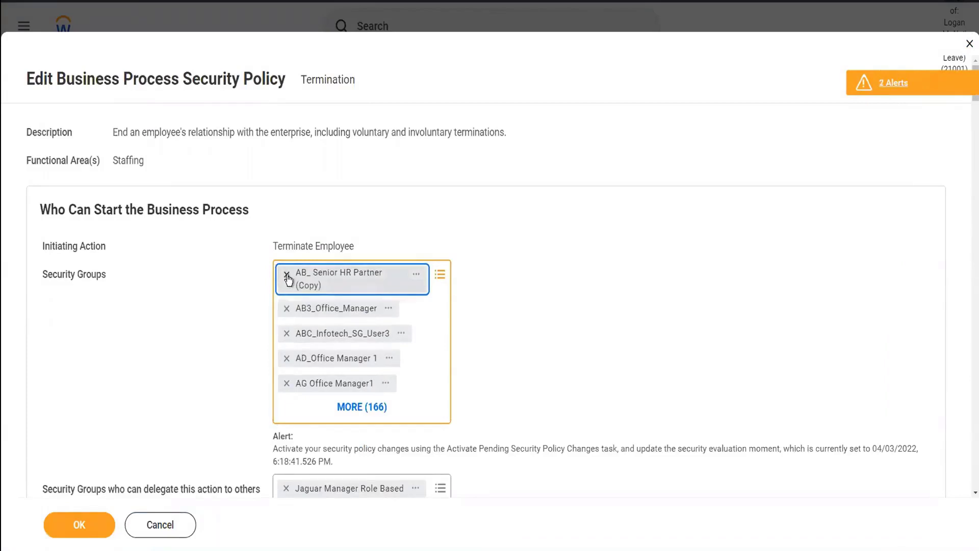
click(287, 277)
click(287, 277)
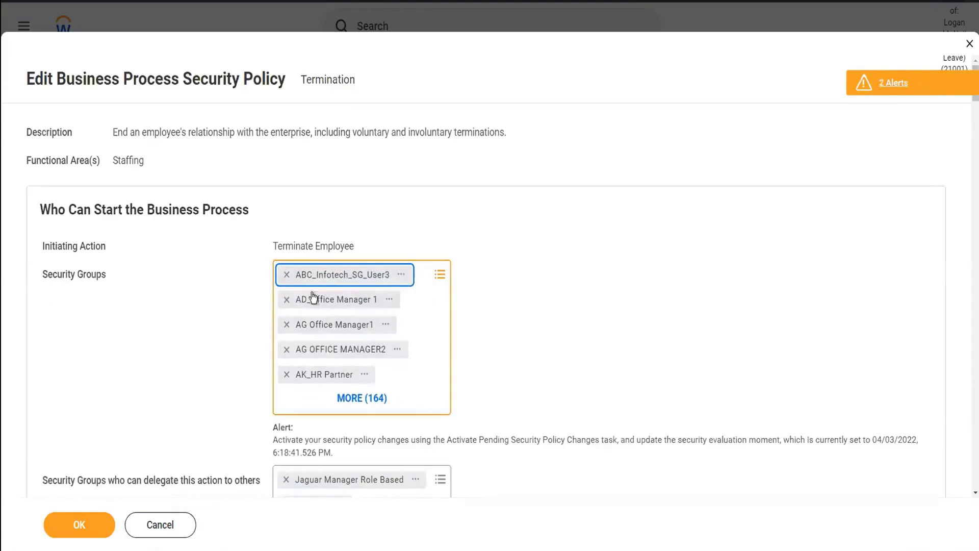
click(287, 275)
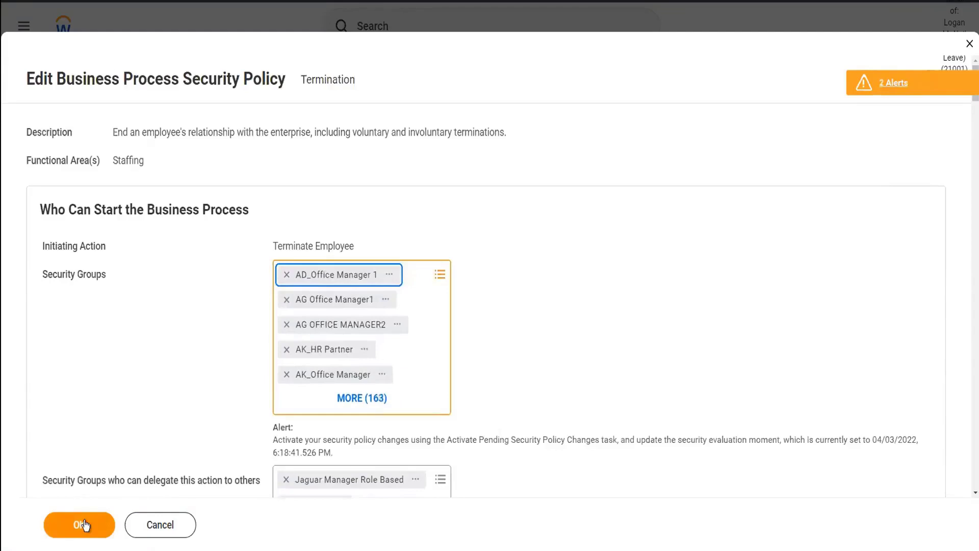
Add the HR Partner - M security group to the Terminate from Submit Resignation initiating action.
scroll(133, 287, down, 3)
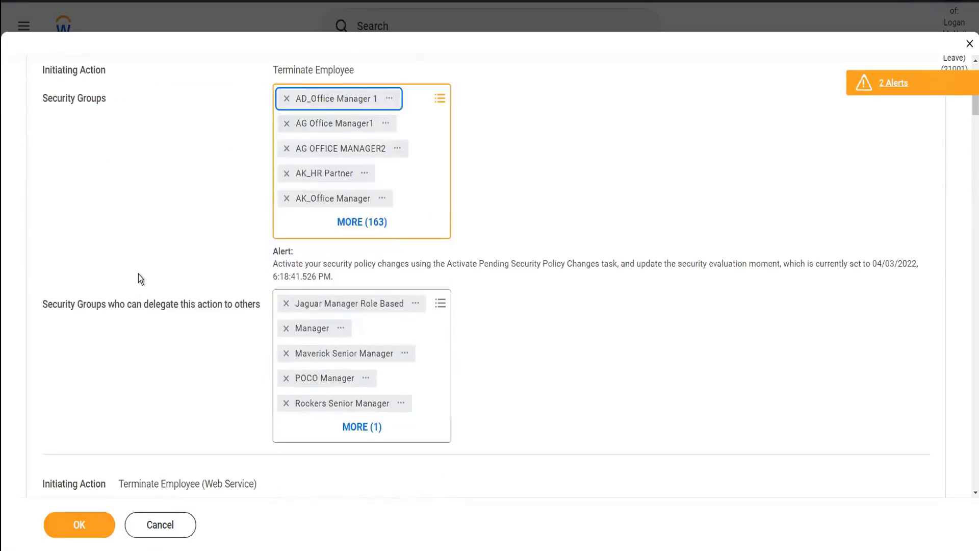
scroll(139, 278, down, 2)
scroll(187, 333, down, 3)
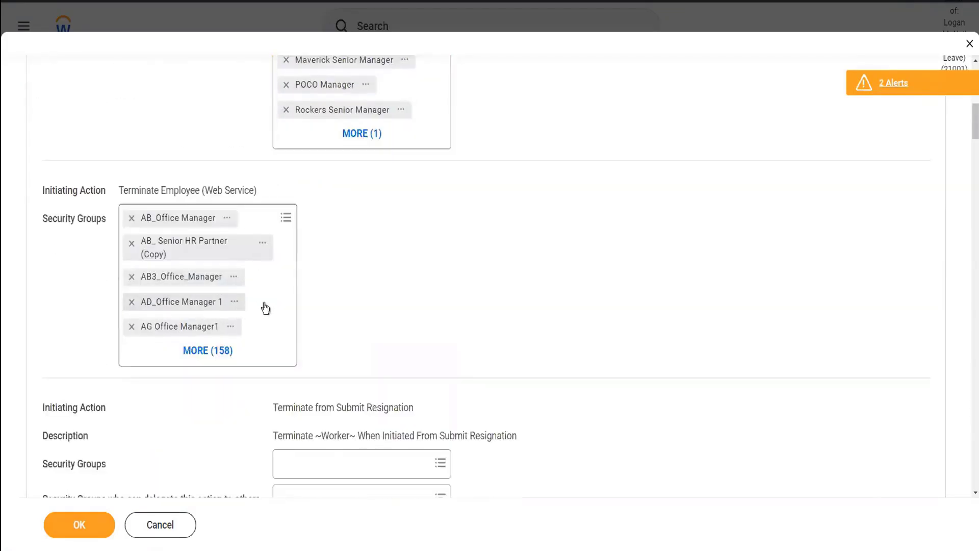
scroll(339, 382, down, 3)
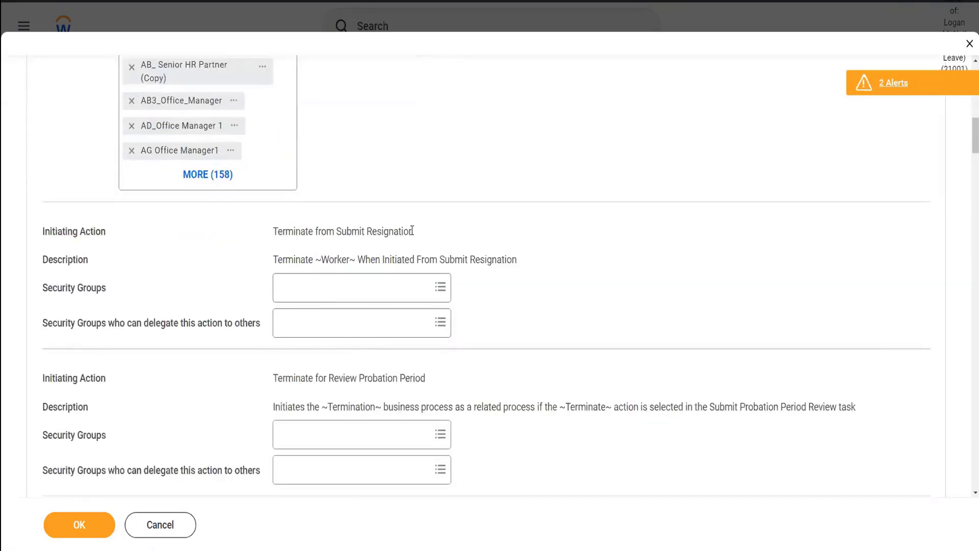
click(312, 296)
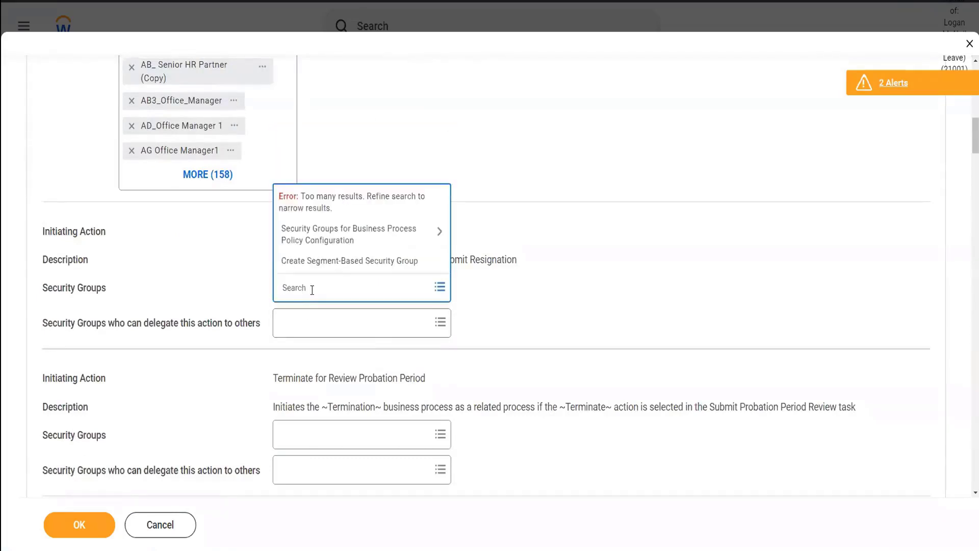
text(hr partner)
key(Return)
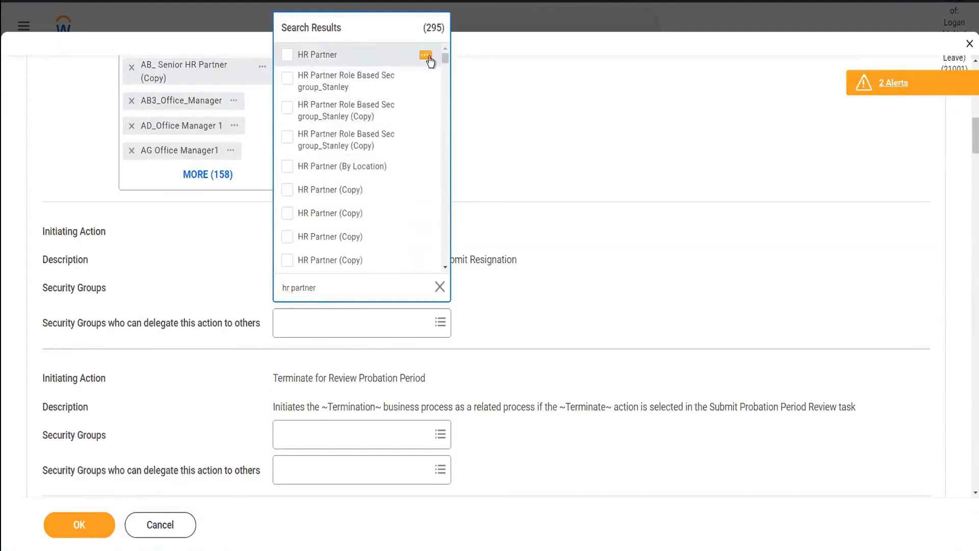
mouse_move(429, 60)
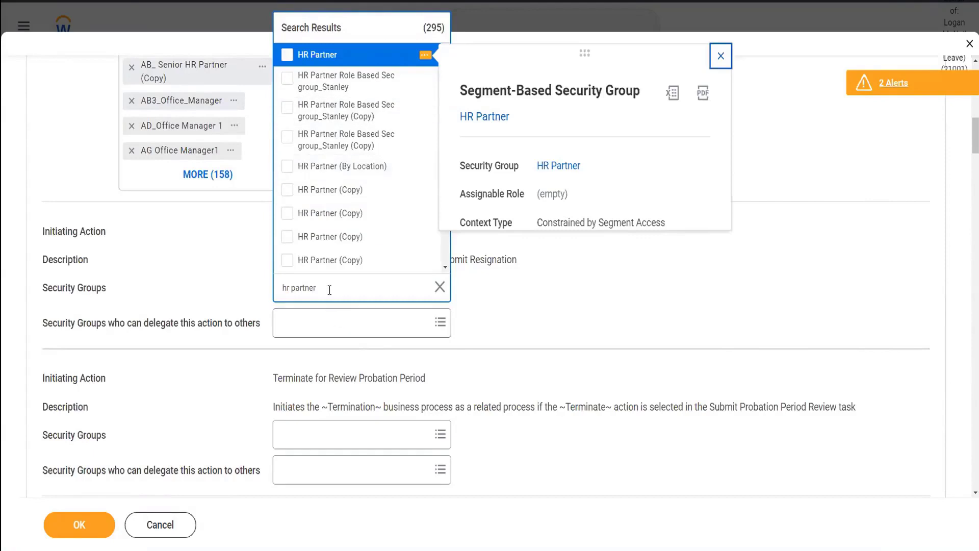
text(M)
key(Return)
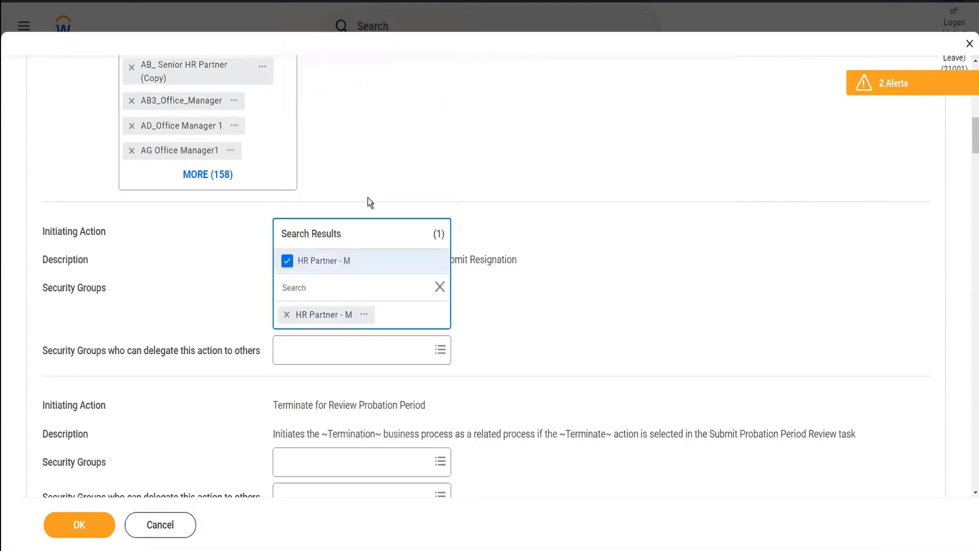
click(374, 157)
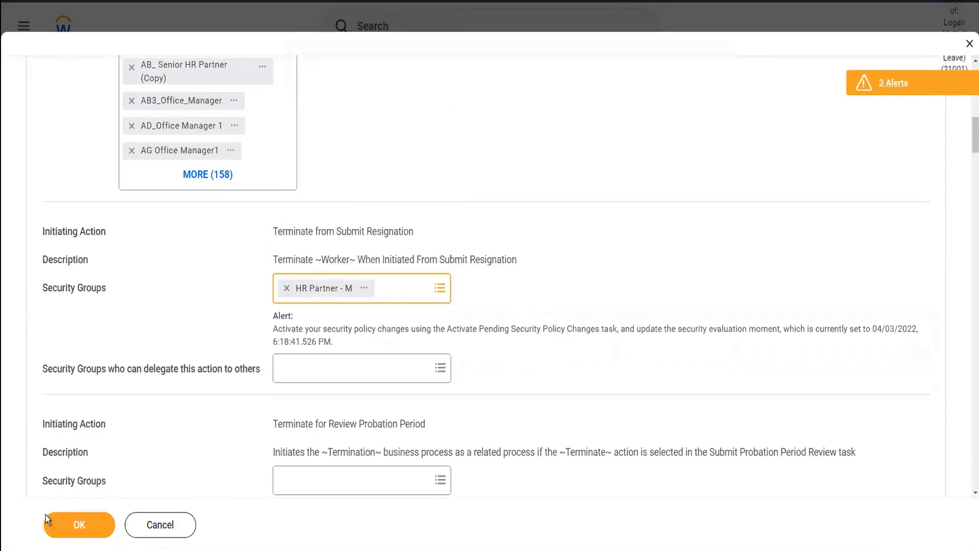
Save the Termination policy edits, look over the saved initiating actions and return to the Staffing policies.
click(73, 527)
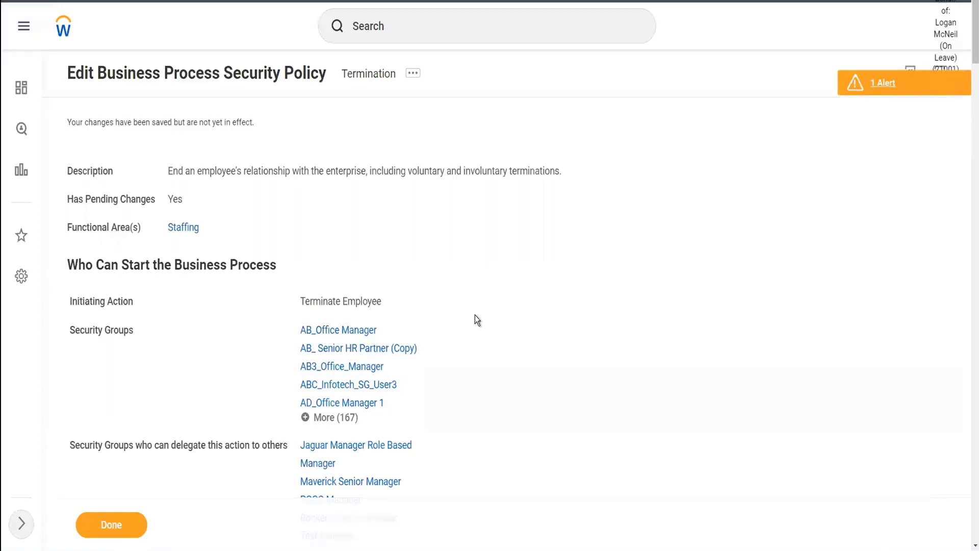
scroll(475, 315, down, 4)
scroll(475, 315, down, 10)
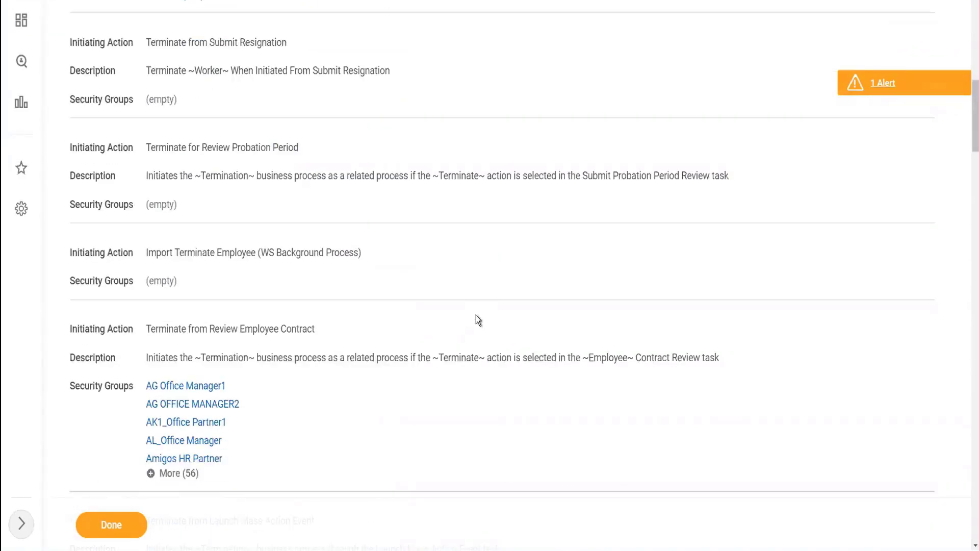
click(109, 522)
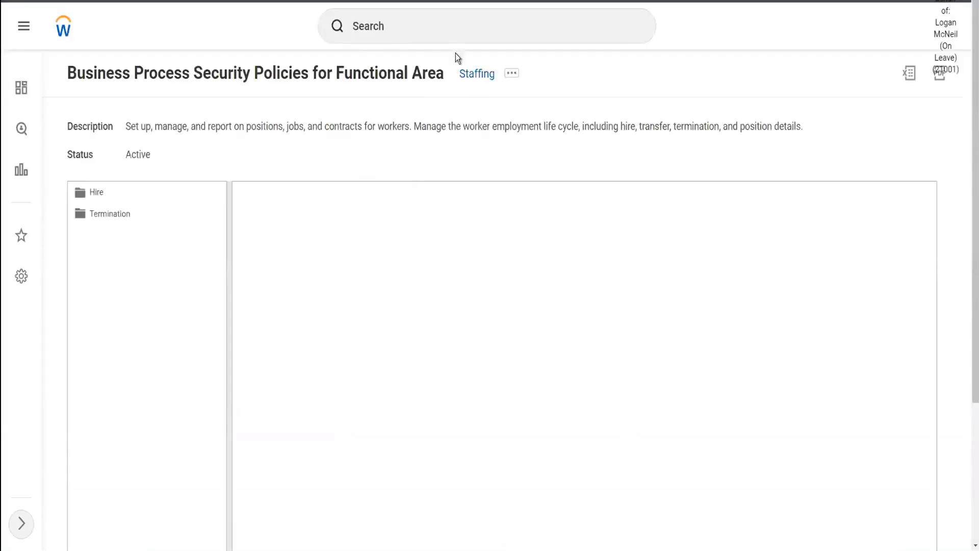
Search for "activate pending sec" and open the Activate Pending Security Policy Changes task.
click(407, 28)
text(activate pending sec)
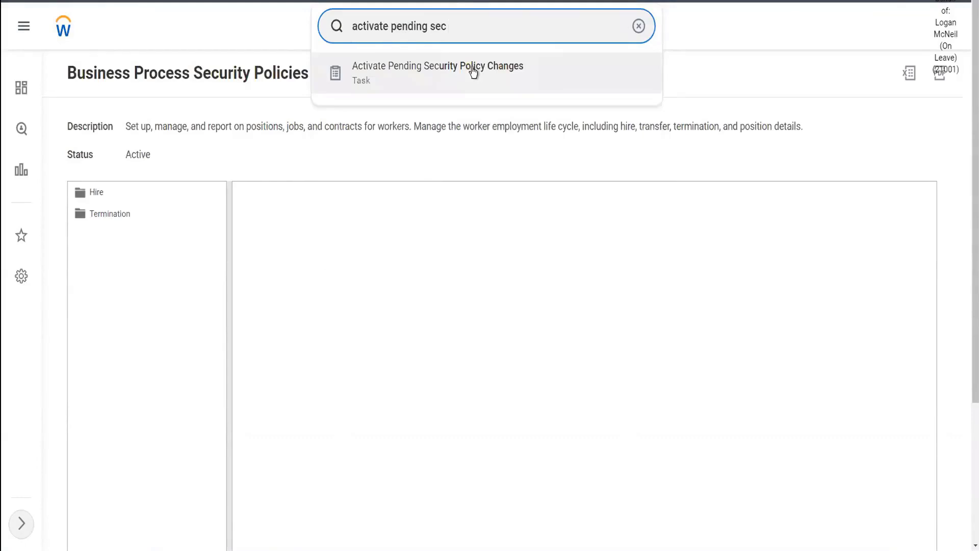
click(473, 72)
Enter the activation comment as the editor's first name followed by "- Changed Hire and Termination BP Sec Policies".
click(219, 270)
text(Kri)
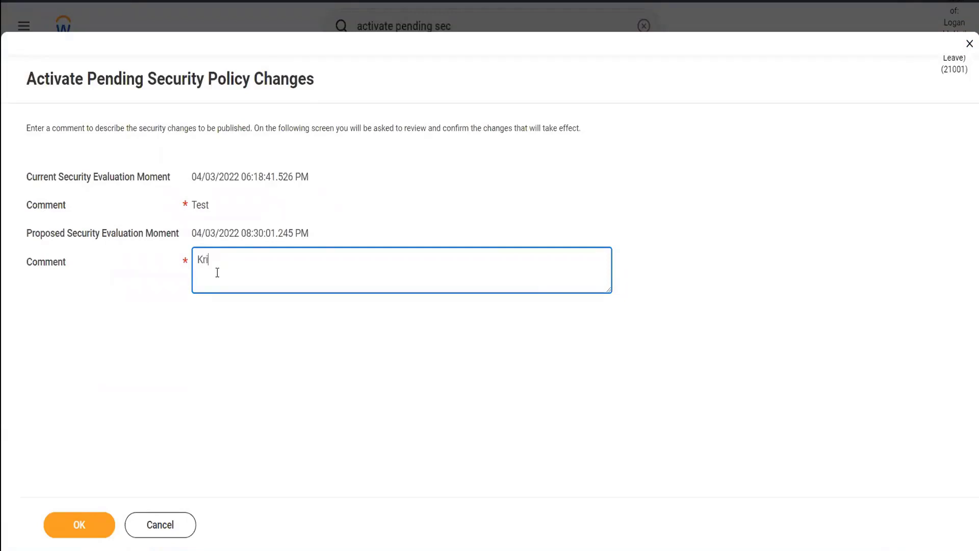
text(sh - Changed Termination)
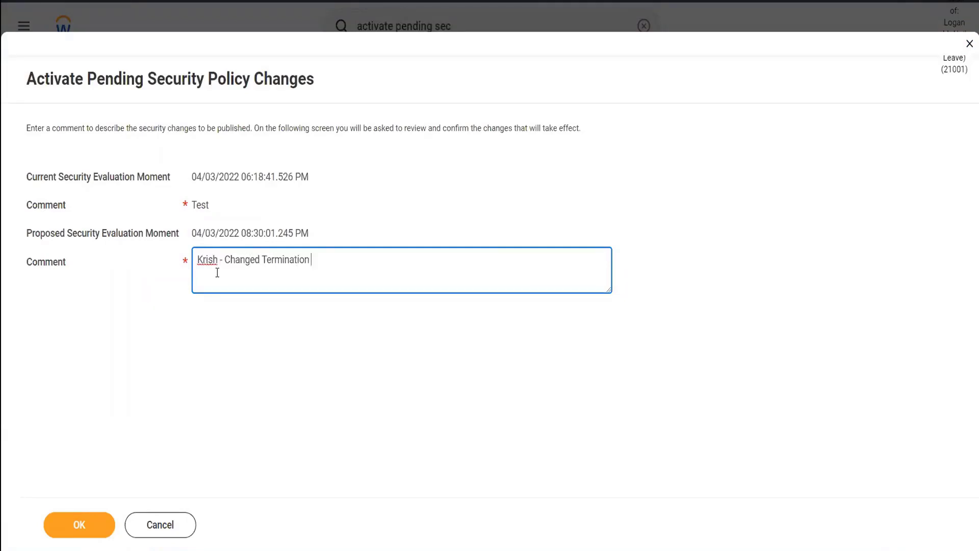
key(Left)
key(Left)
key(Left)
key(Left)
key(Left)
key(Left)
key(Left)
key(Left)
text(Hire and Termination)
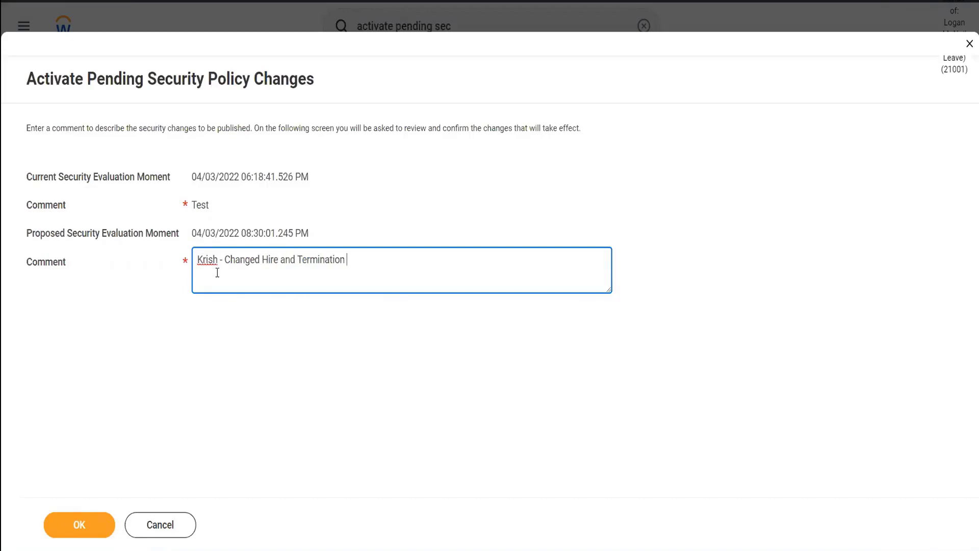
text( BP Sec Policies)
Remove "Hire and" from the comment so it reads "Changed Termination BP Sec Policies" after the name, and submit it for review.
double_click(269, 256)
key(Delete)
key(Delete)
key(Delete)
key(Delete)
key(Delete)
key(Delete)
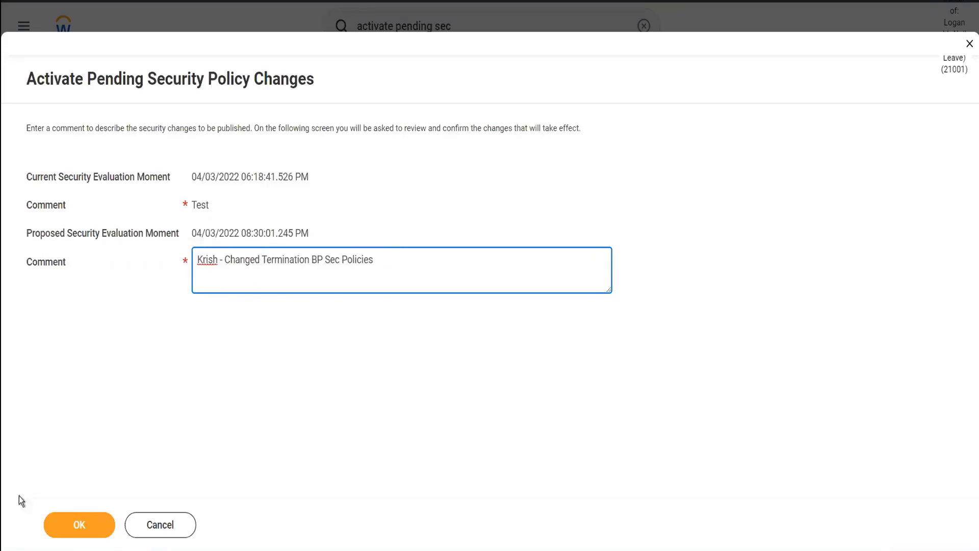
click(84, 528)
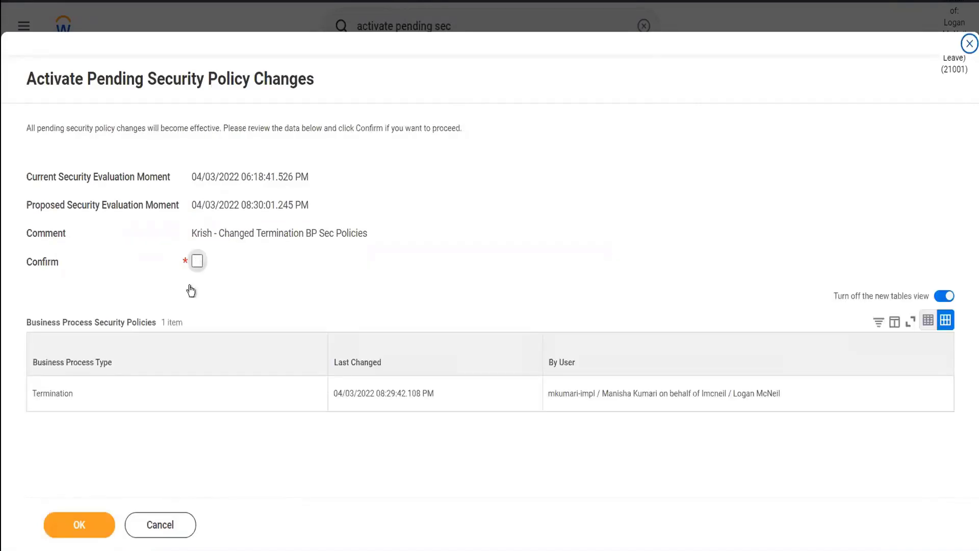
Check the Termination entry among the pending policy changes and confirm their activation.
drag(29, 394, 87, 396)
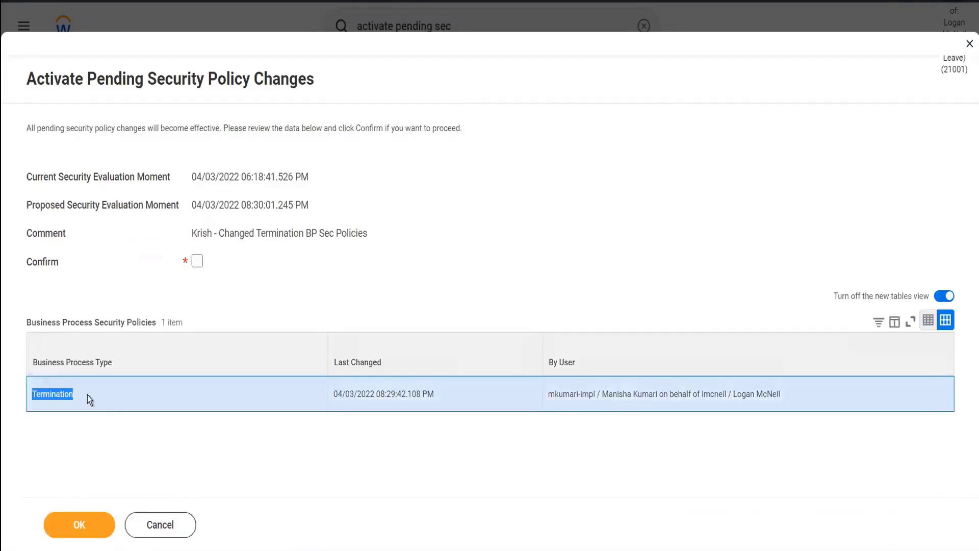
click(161, 399)
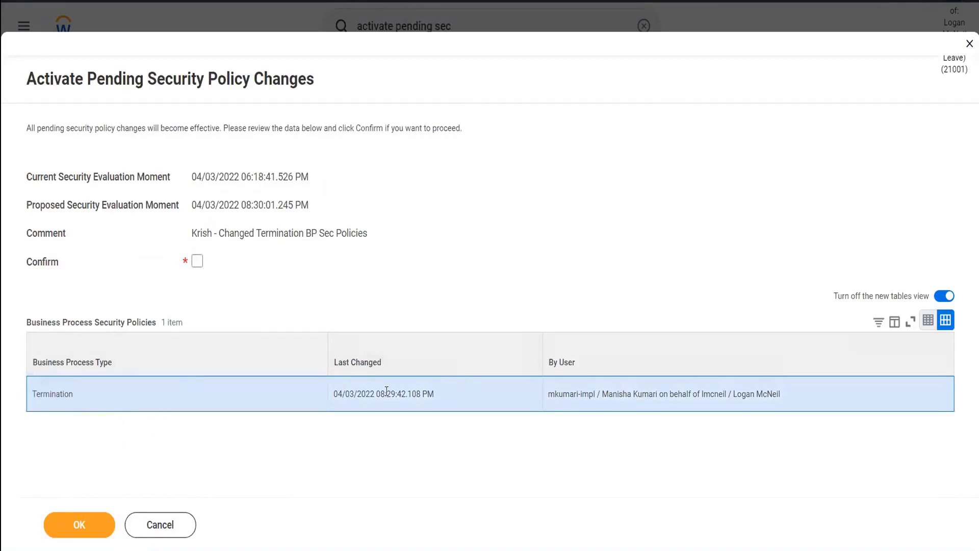
click(197, 261)
click(102, 519)
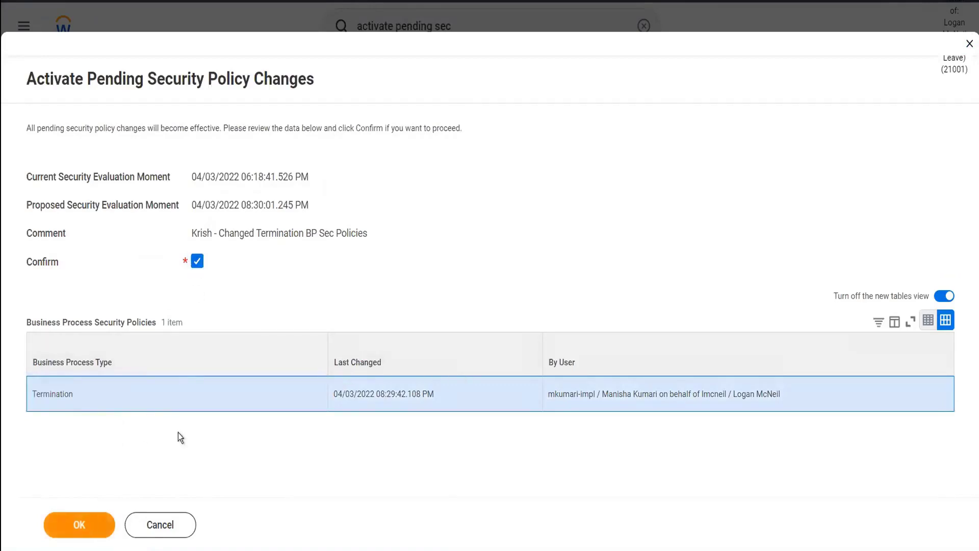